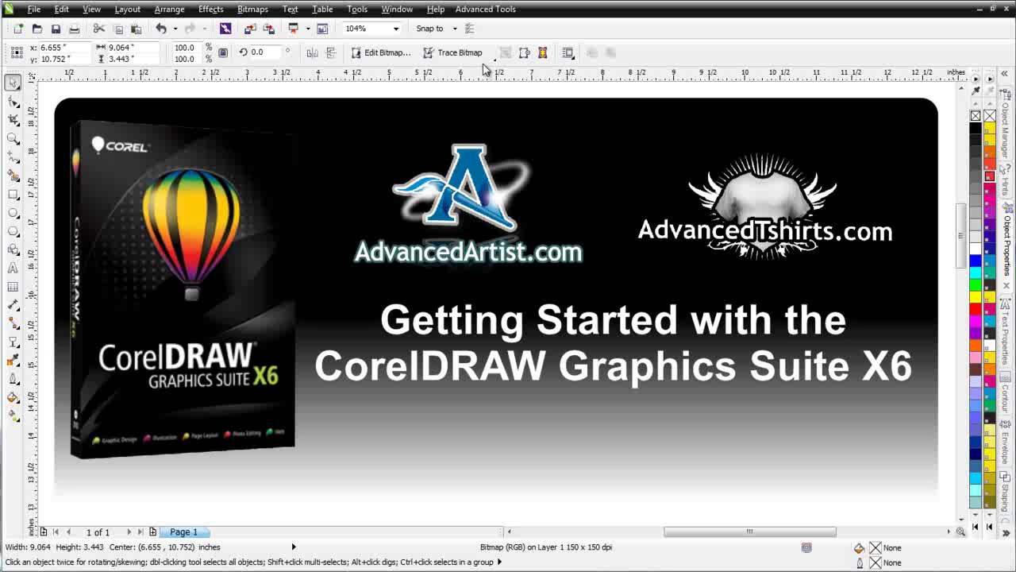
Open the MASKING bitmap for editing in Corel PHOTO-PAINT.
left_click_drag(961, 232, 965, 286)
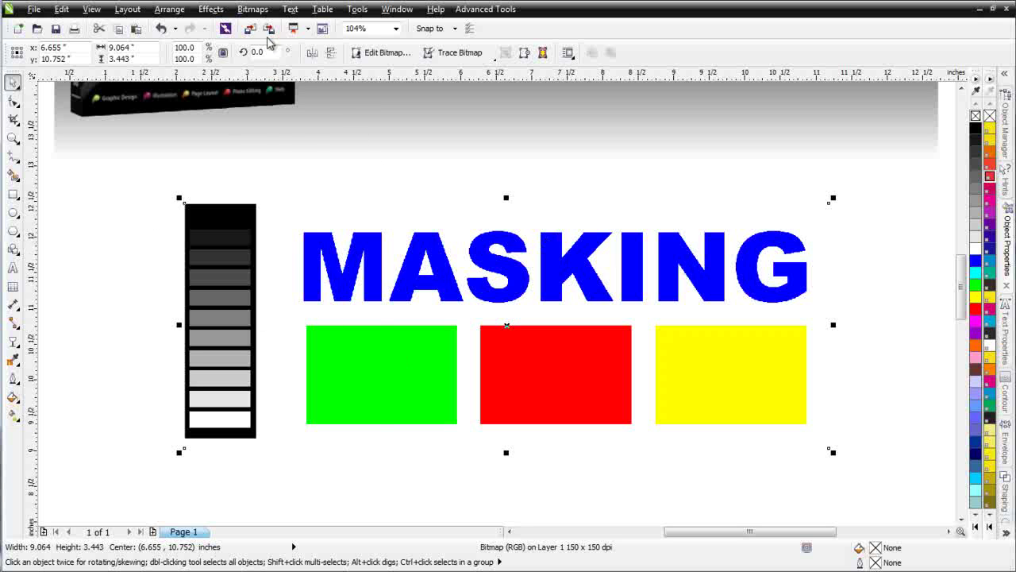
left_click(255, 11)
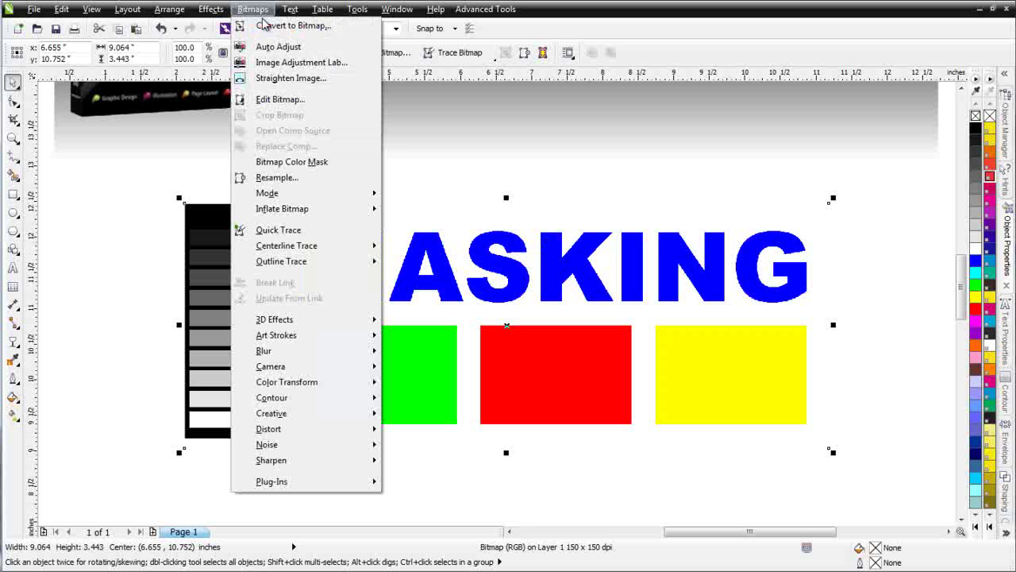
left_click(288, 100)
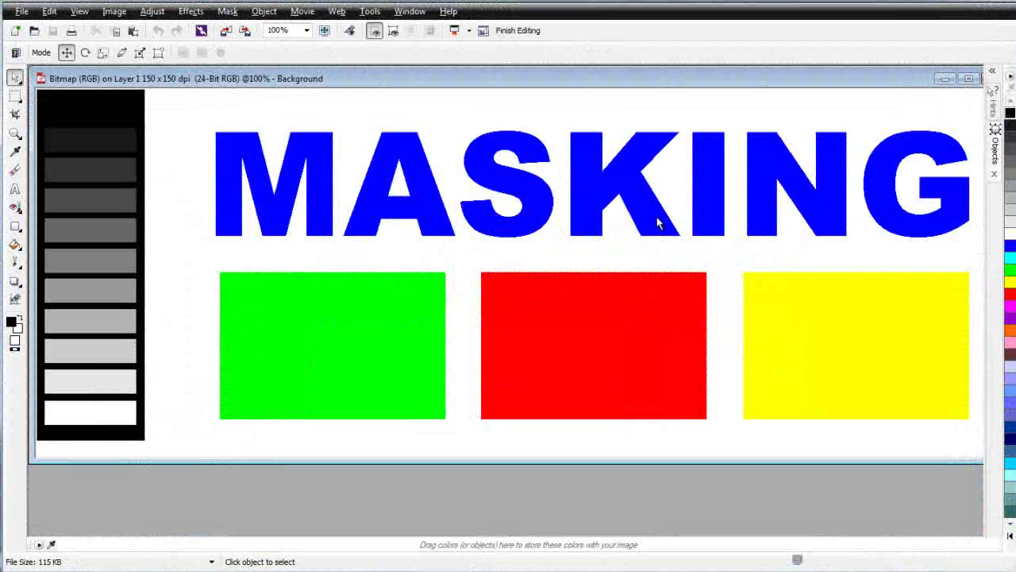
Maximize the MASKING bitmap's document window and show the whole image at 75% zoom.
left_click_drag(794, 78, 706, 116)
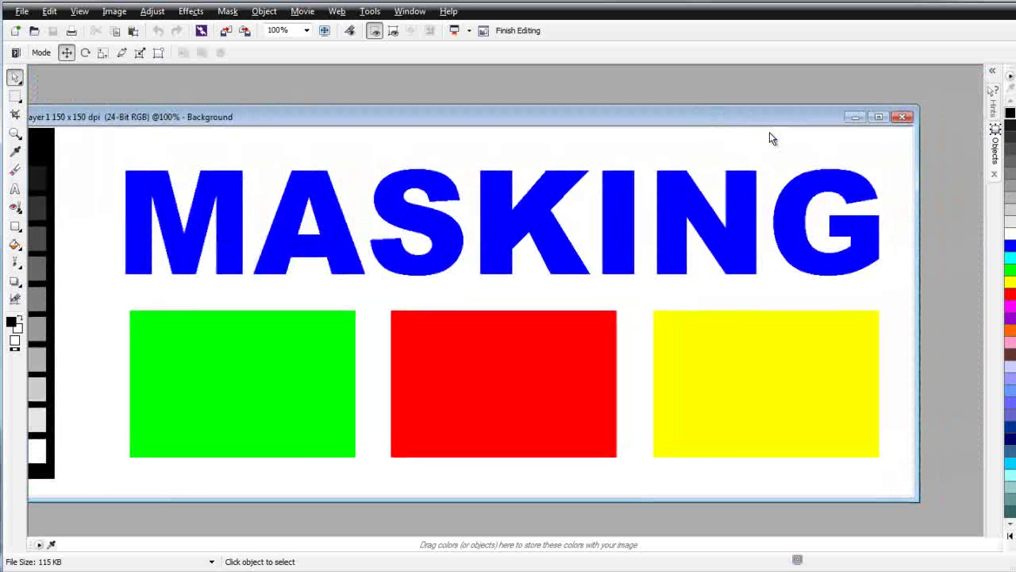
left_click(878, 117)
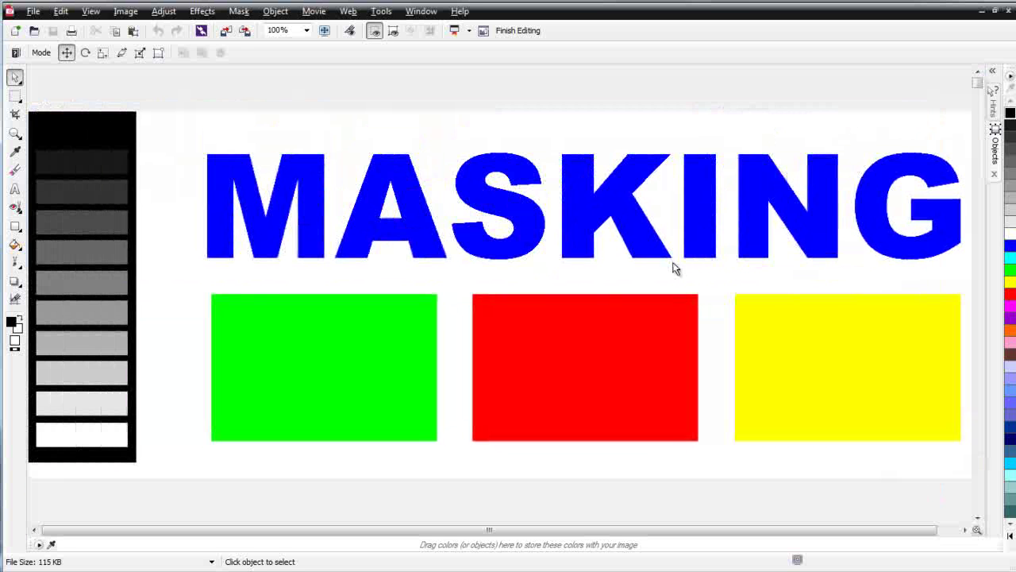
scroll(503, 280, "down", 1)
scroll(746, 278, "up", 1)
scroll(746, 278, "down", 1)
scroll(317, 278, "up", 1)
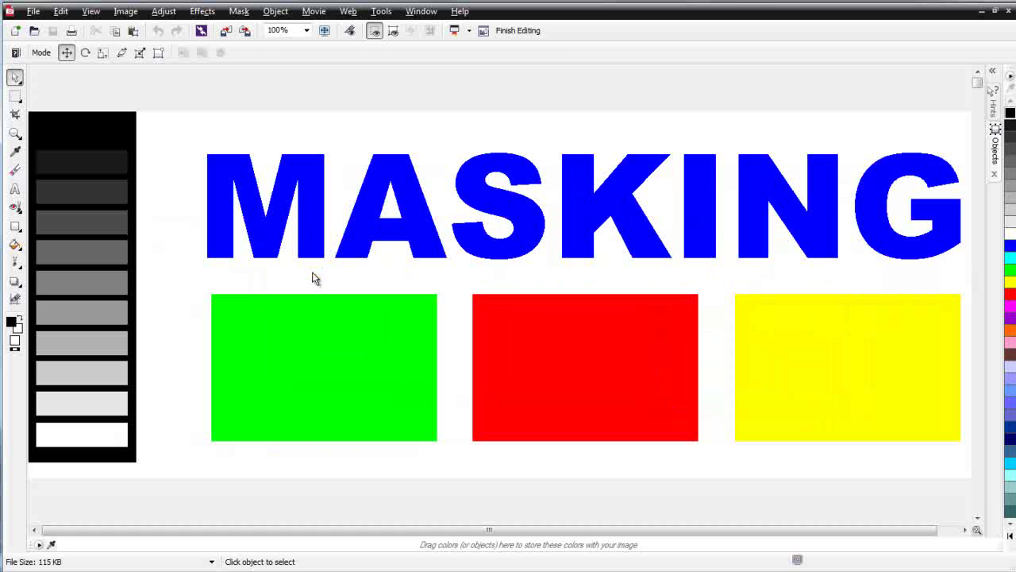
scroll(302, 282, "down", 1)
scroll(279, 279, "up", 1)
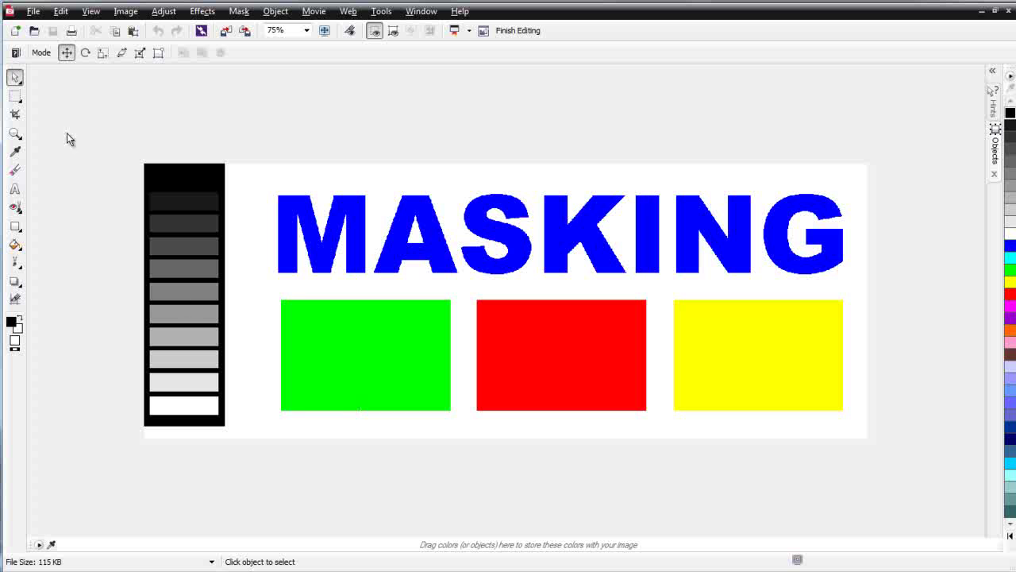
left_click(19, 100)
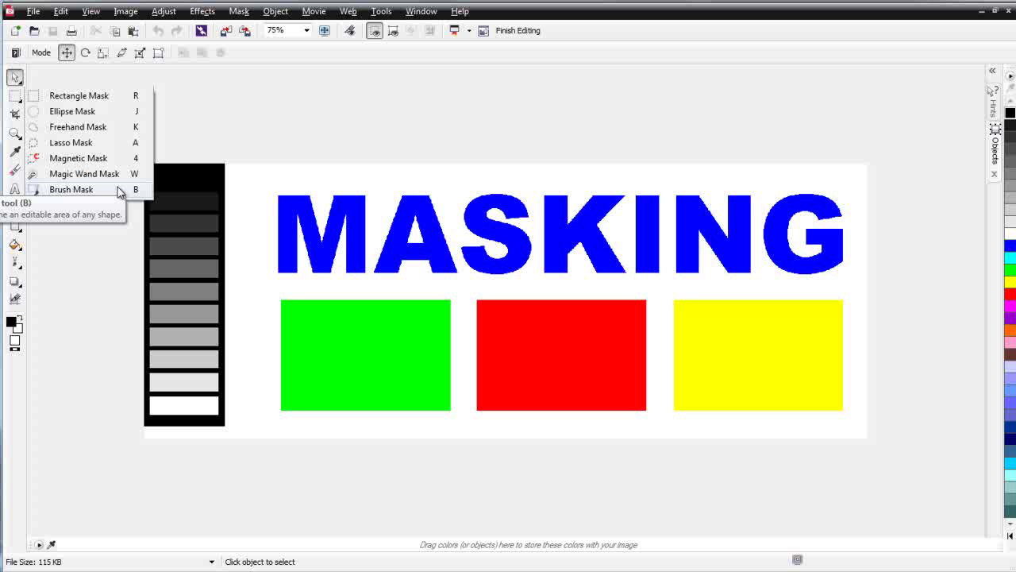
left_click(237, 98)
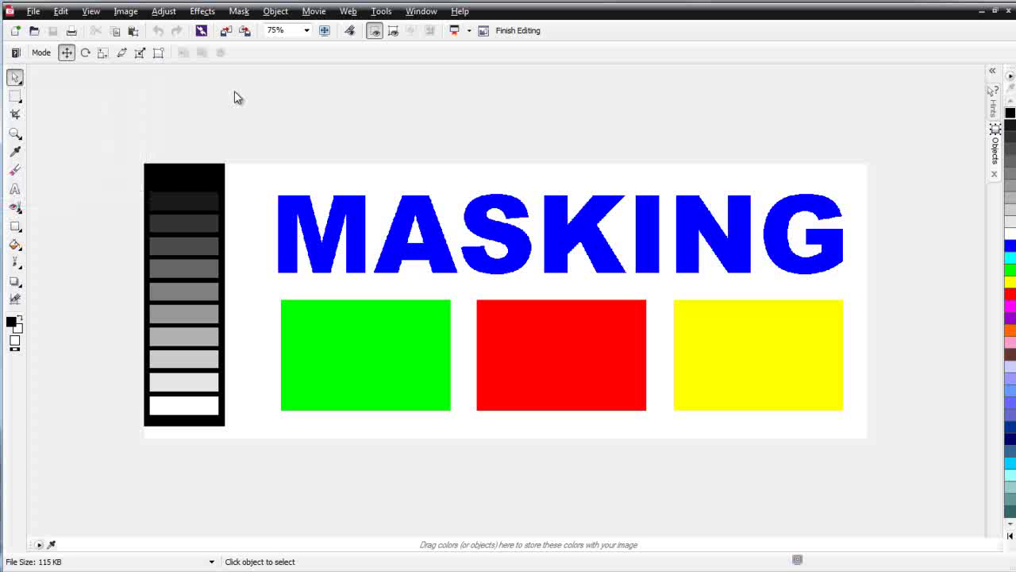
left_click(240, 12)
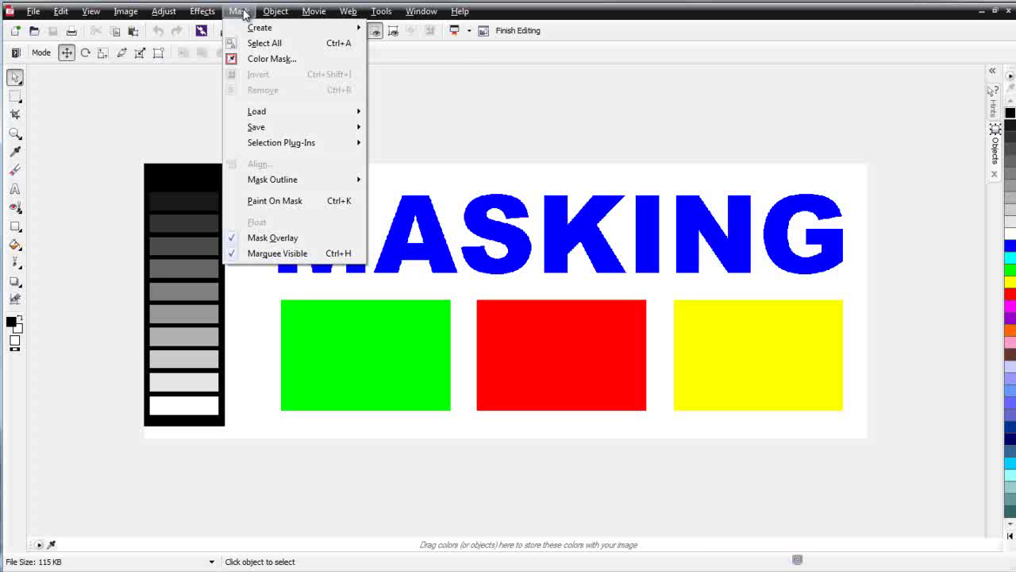
mouse_move(249, 31)
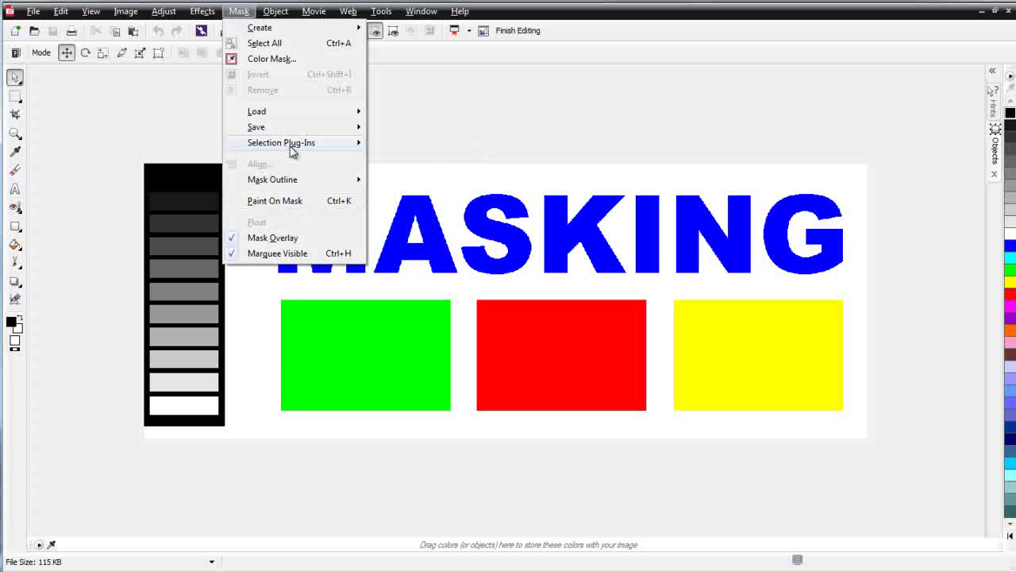
mouse_move(276, 11)
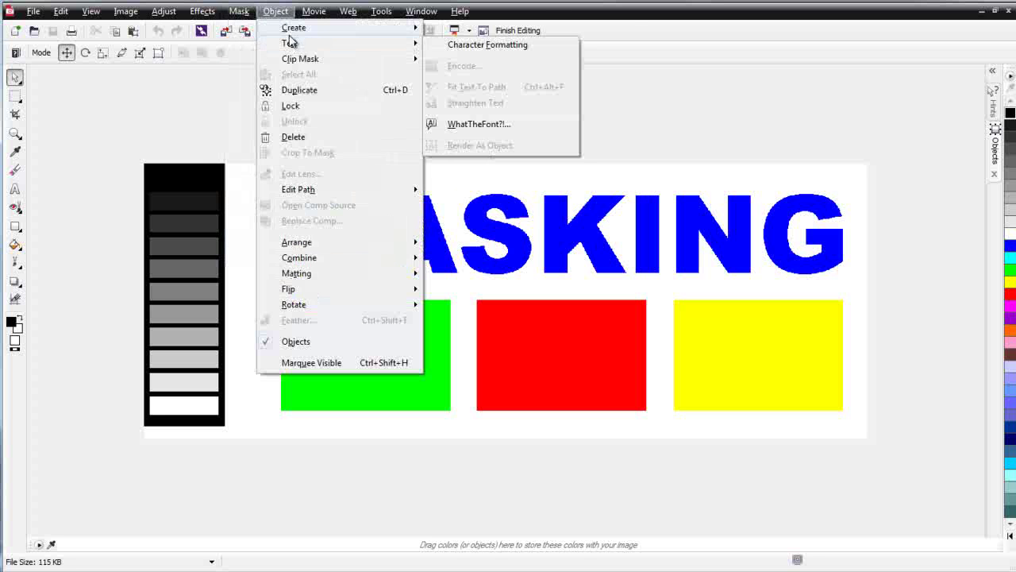
mouse_move(292, 30)
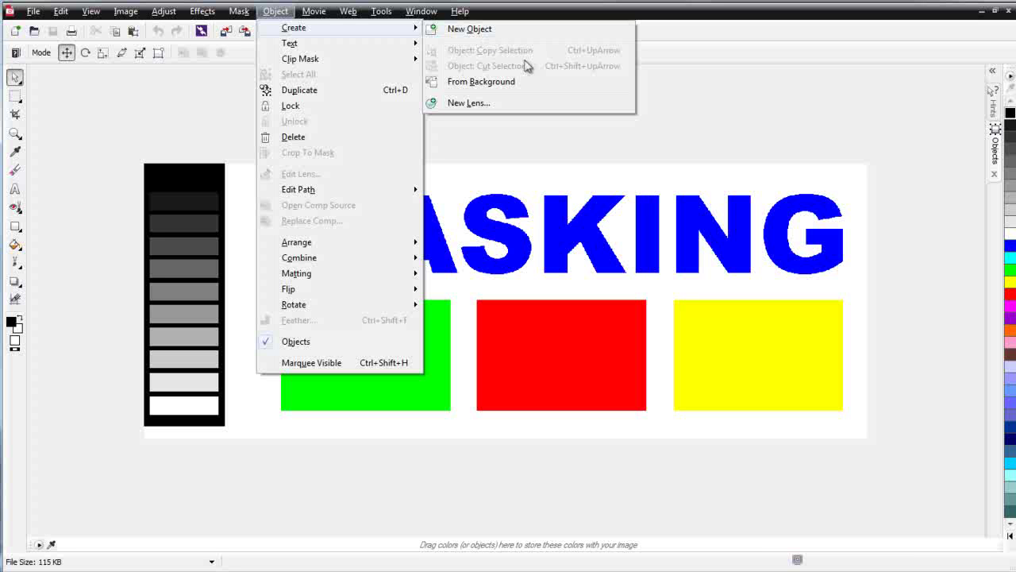
left_click(539, 6)
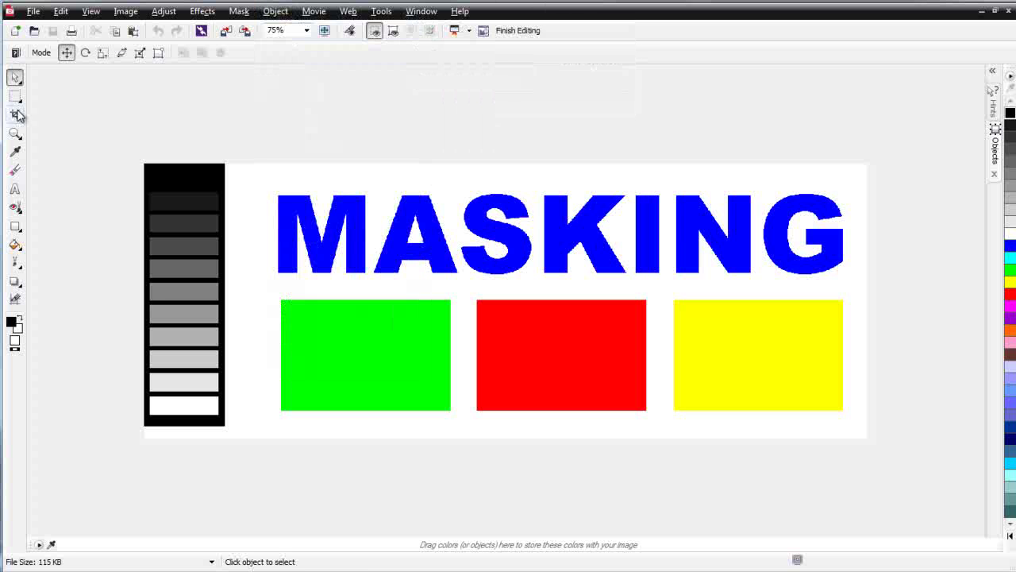
Create a rectangular mask of about 2.3 by 1.6 inches around the green rectangle, leaving a narrow white margin inside it.
left_click(16, 98)
left_click_drag(276, 291, 458, 421)
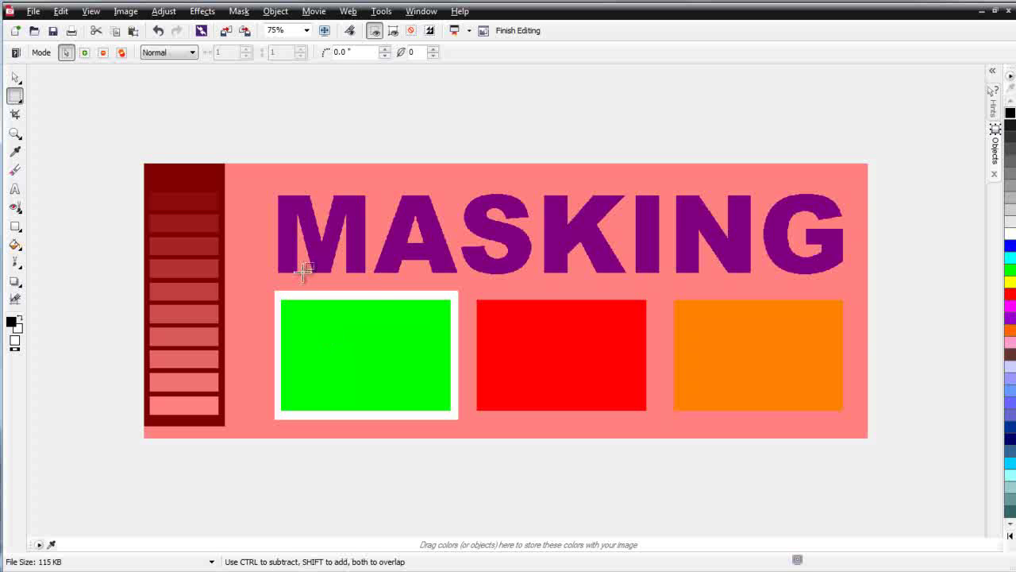
scroll(309, 311, "up", 3)
scroll(466, 190, "up", 4)
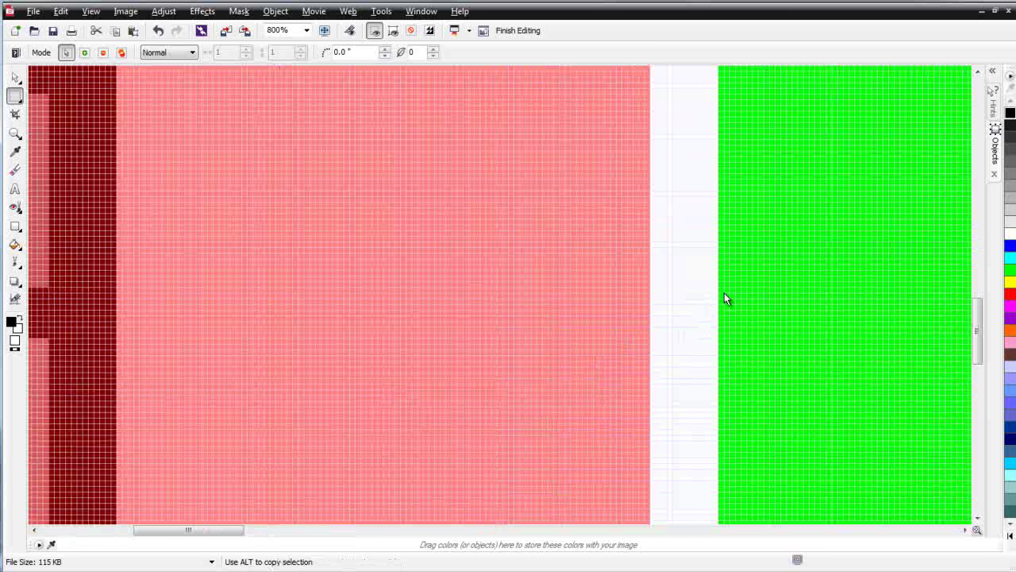
scroll(674, 300, "up", 1)
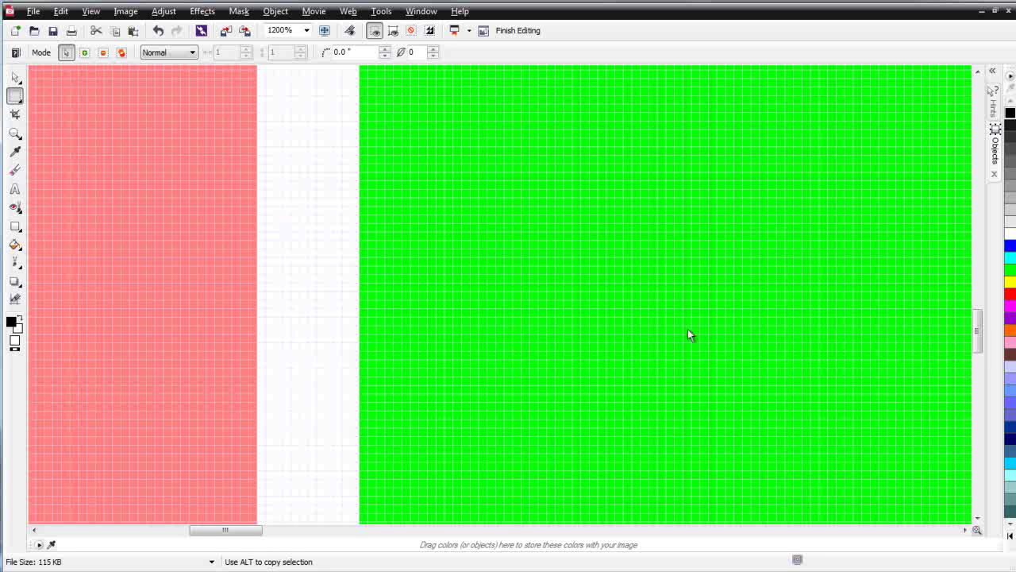
scroll(679, 338, "down", 1)
scroll(668, 340, "down", 2)
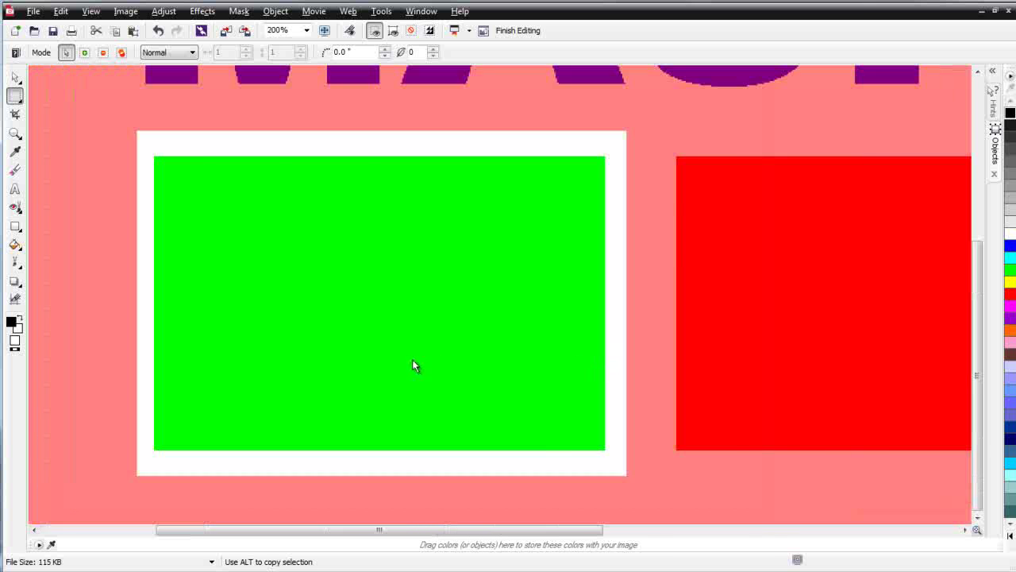
scroll(412, 365, "down", 1)
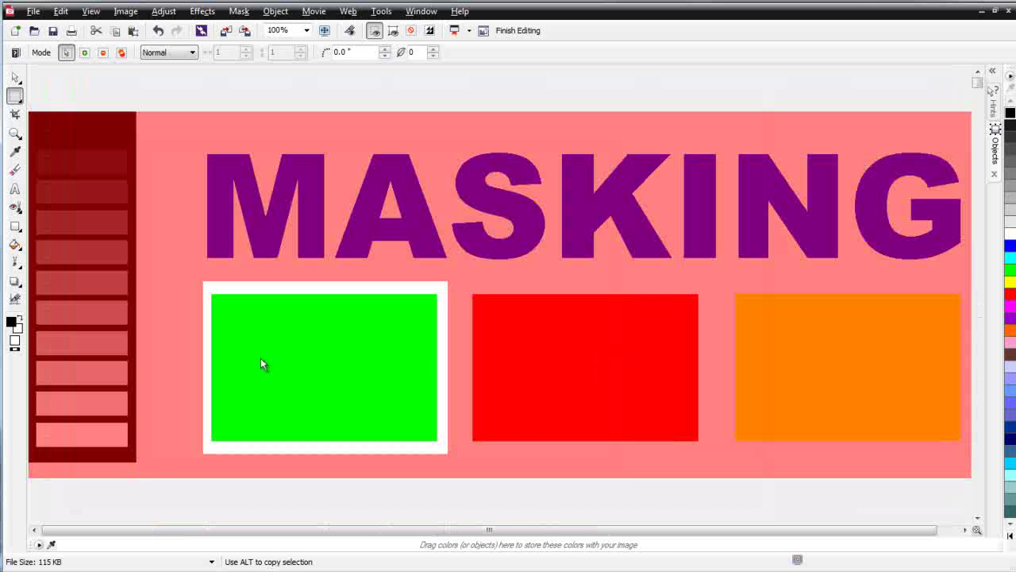
Try the Eraser with two strokes across the green rectangle and past the mask's edges, and undo both strokes.
left_click(16, 172)
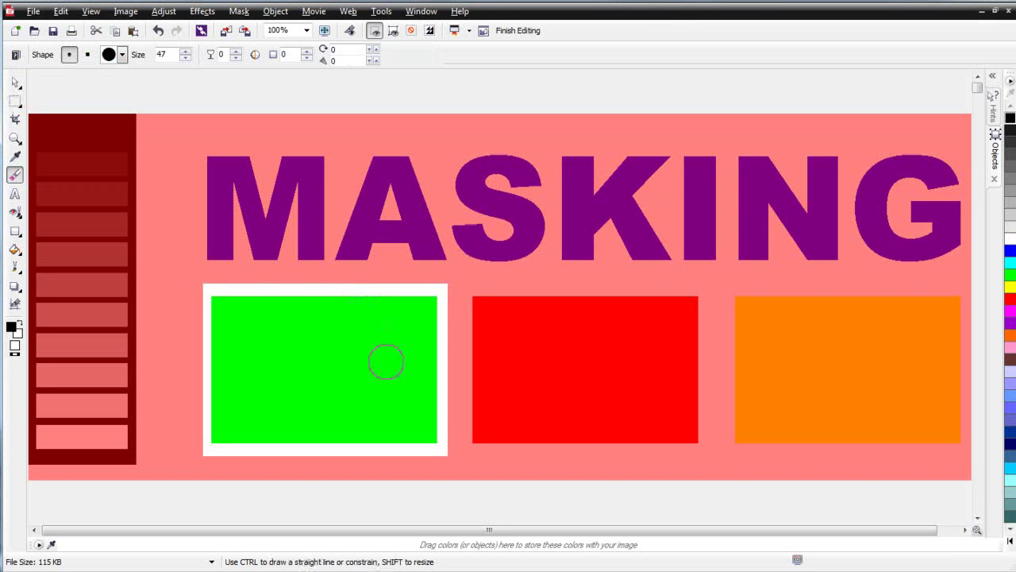
mouse_move(362, 339)
left_mouse_down()
mouse_move(413, 374)
mouse_move(458, 374)
mouse_move(533, 345)
mouse_move(563, 354)
left_mouse_up()
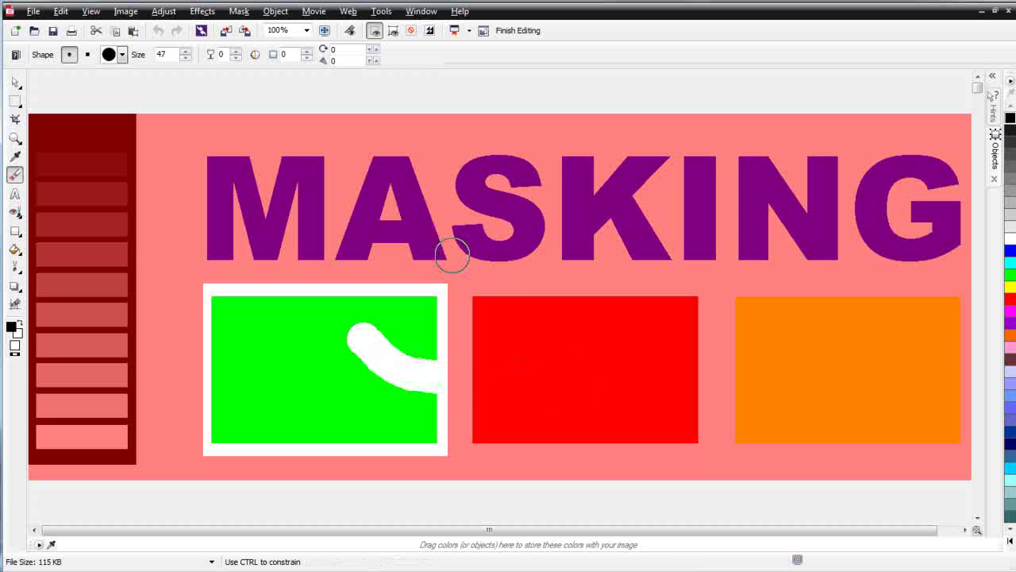
mouse_move(255, 257)
left_mouse_down()
mouse_move(262, 290)
mouse_move(249, 351)
mouse_move(284, 378)
mouse_move(329, 389)
mouse_move(344, 411)
mouse_move(348, 430)
mouse_move(309, 465)
left_mouse_up()
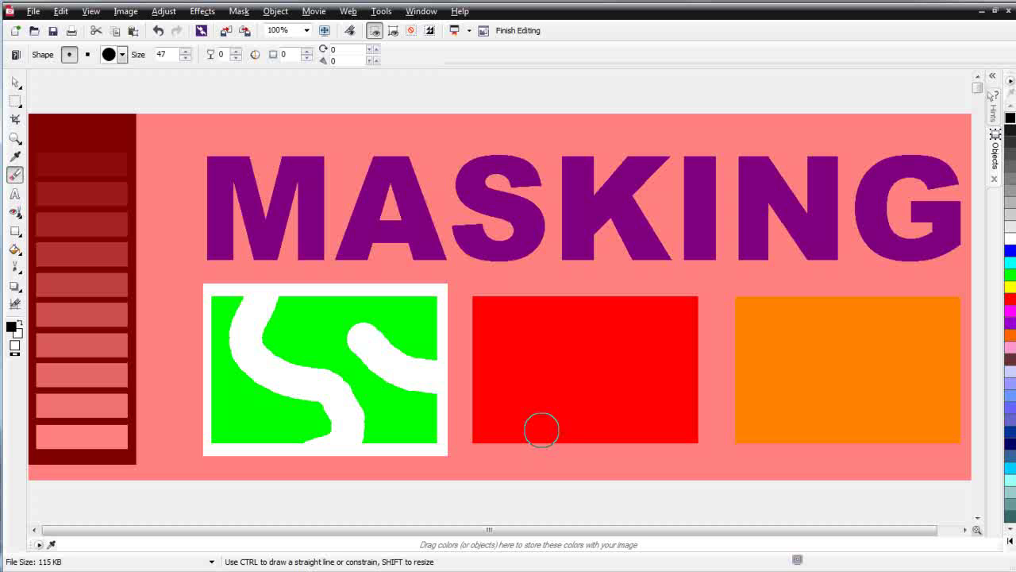
key("ctrl+z")
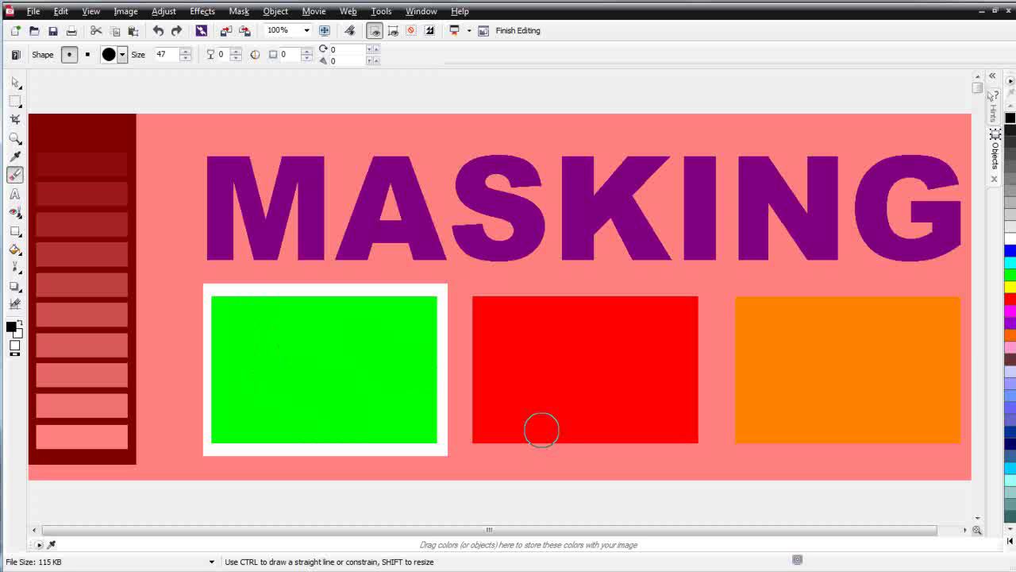
Resize the mask around the green rectangle with Mask Transform to about 2.33 by 1.65 inches.
left_click(18, 86)
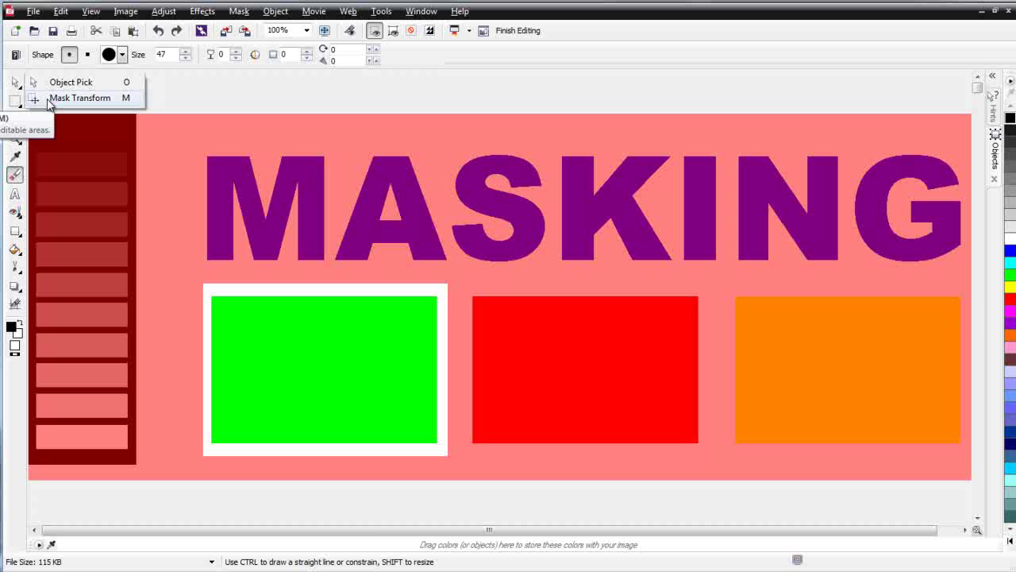
left_click(49, 99)
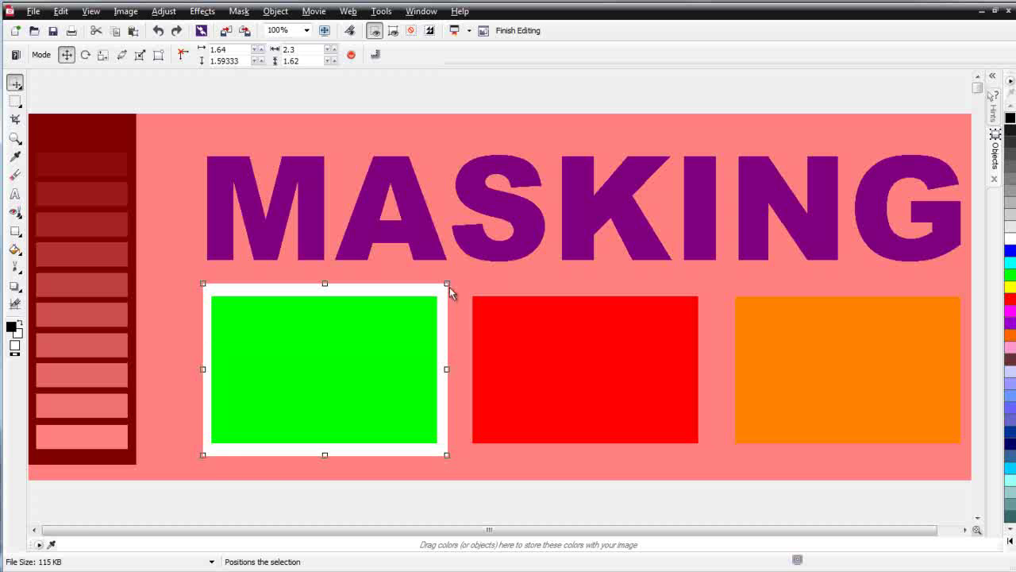
mouse_move(447, 283)
left_mouse_down()
mouse_move(440, 293)
mouse_move(464, 275)
mouse_move(445, 284)
left_mouse_up()
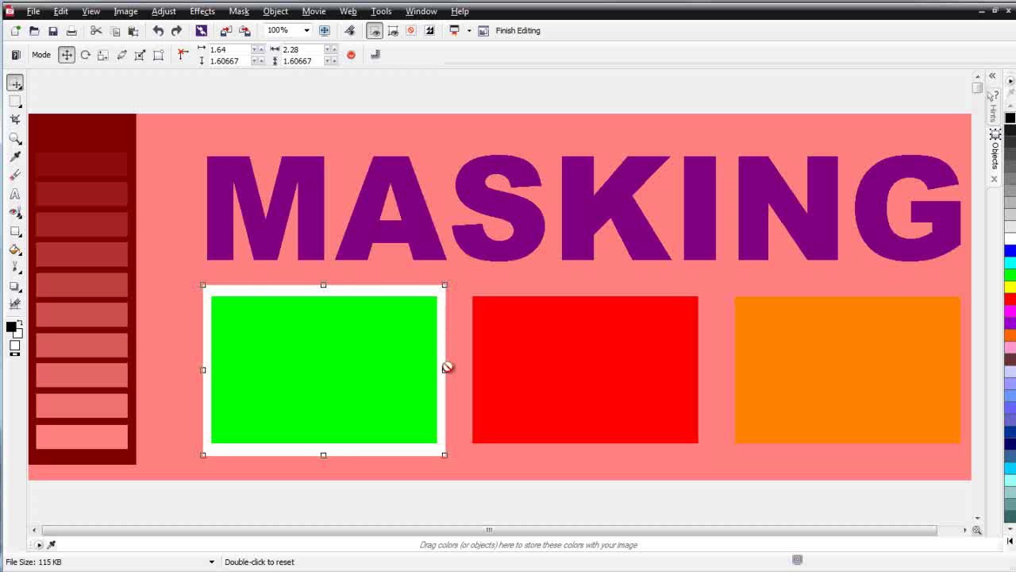
mouse_move(446, 370)
left_mouse_down()
mouse_move(370, 373)
mouse_move(449, 366)
left_mouse_up()
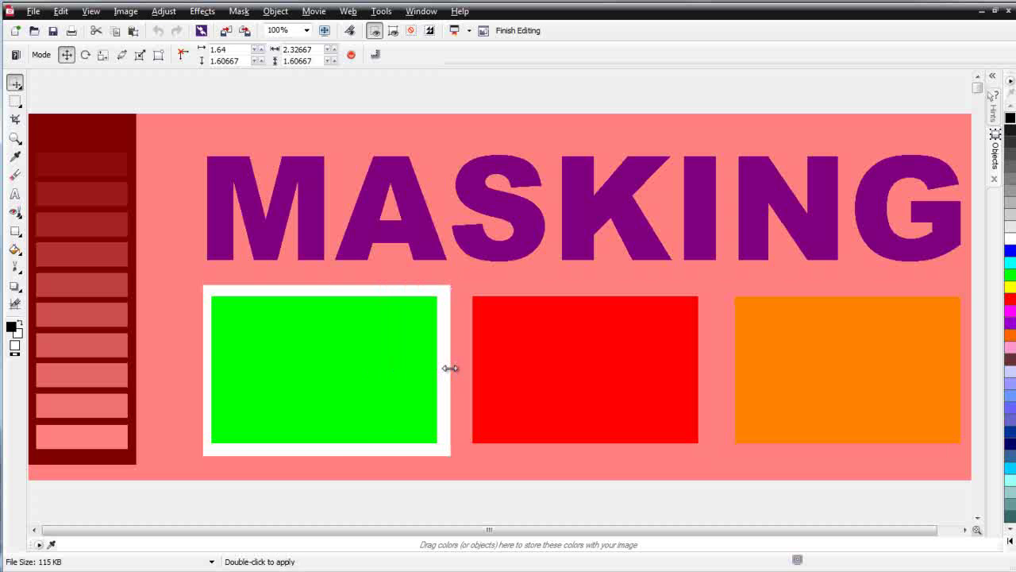
mouse_move(326, 284)
left_mouse_down()
mouse_move(328, 334)
mouse_move(327, 279)
left_mouse_up()
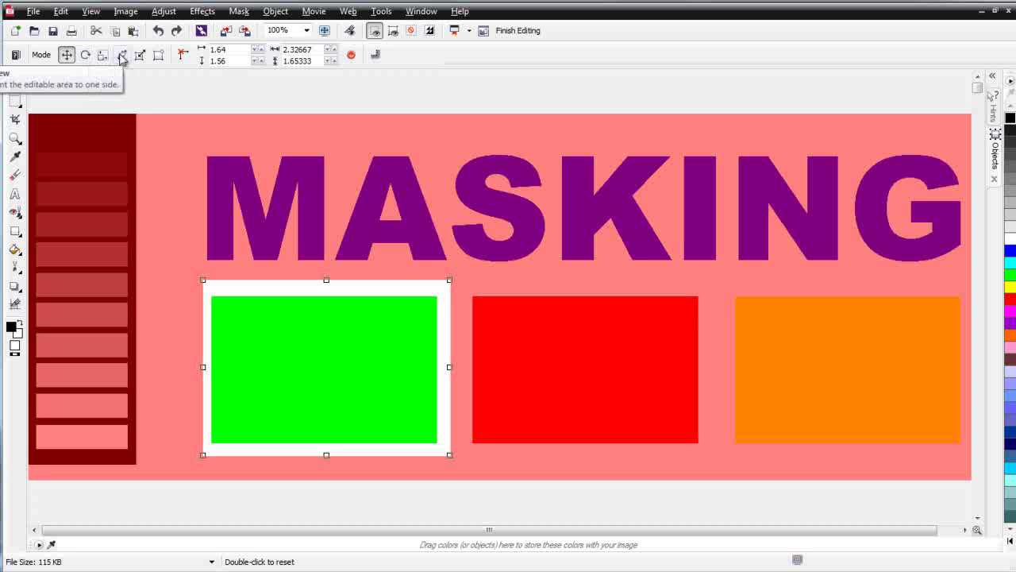
Skew the mask slightly, distort its upper corners into an irregular four-sided shape, and return to the Object Pick tool.
left_click(85, 54)
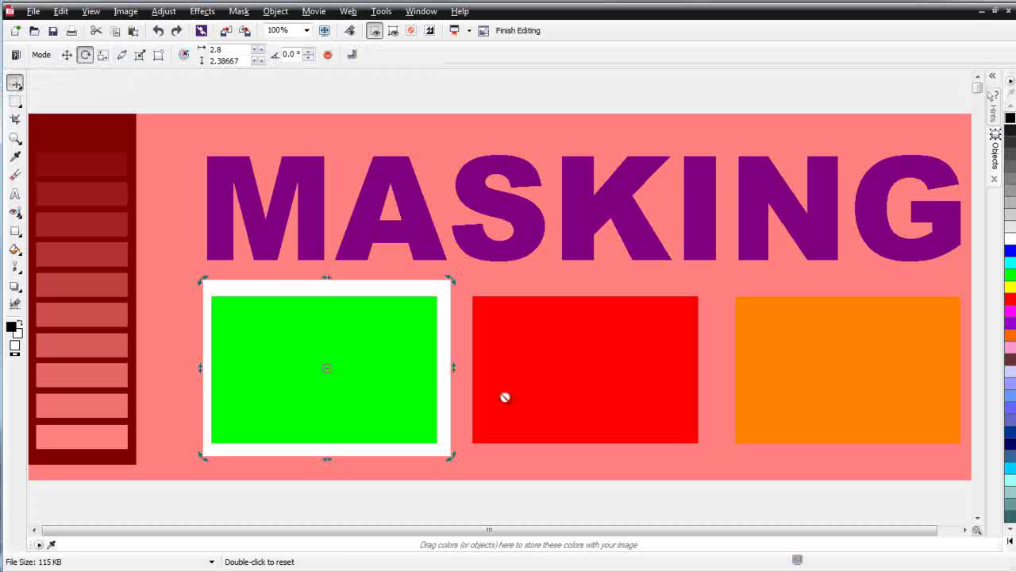
left_click_drag(469, 319, 451, 288)
mouse_move(451, 368)
left_mouse_down()
mouse_move(452, 341)
mouse_move(447, 374)
mouse_move(451, 366)
left_mouse_up()
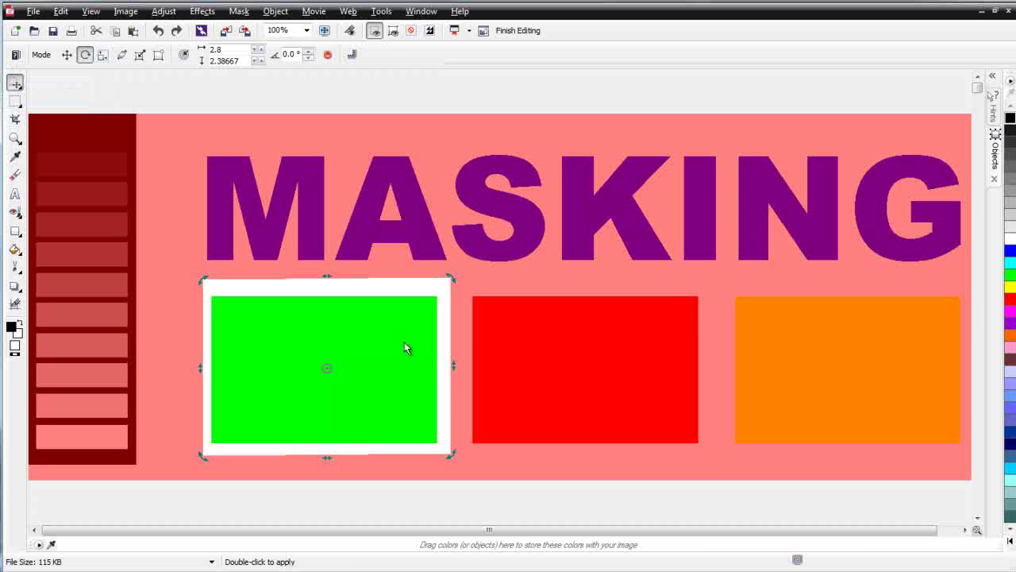
key("d")
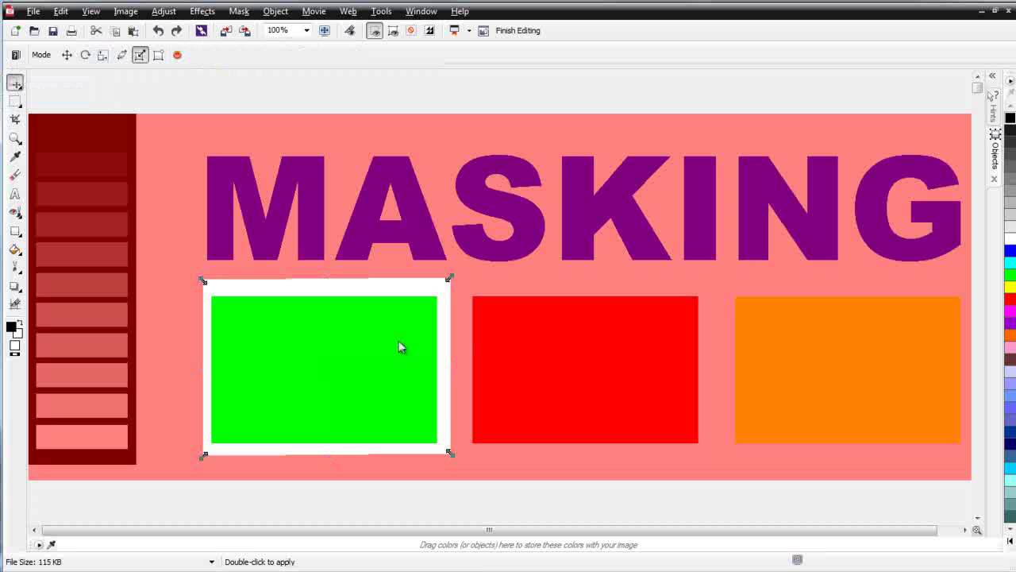
mouse_move(450, 278)
left_mouse_down()
mouse_move(408, 325)
mouse_move(480, 259)
mouse_move(443, 284)
mouse_move(376, 288)
mouse_move(452, 291)
mouse_move(372, 288)
mouse_move(432, 281)
mouse_move(367, 286)
mouse_move(446, 283)
left_mouse_up()
key("p")
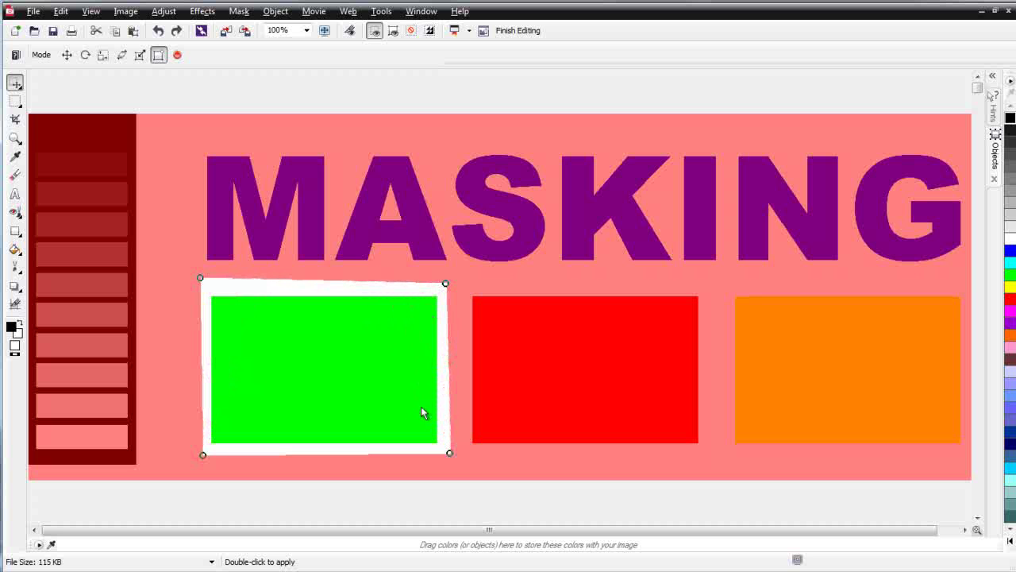
left_click(16, 83)
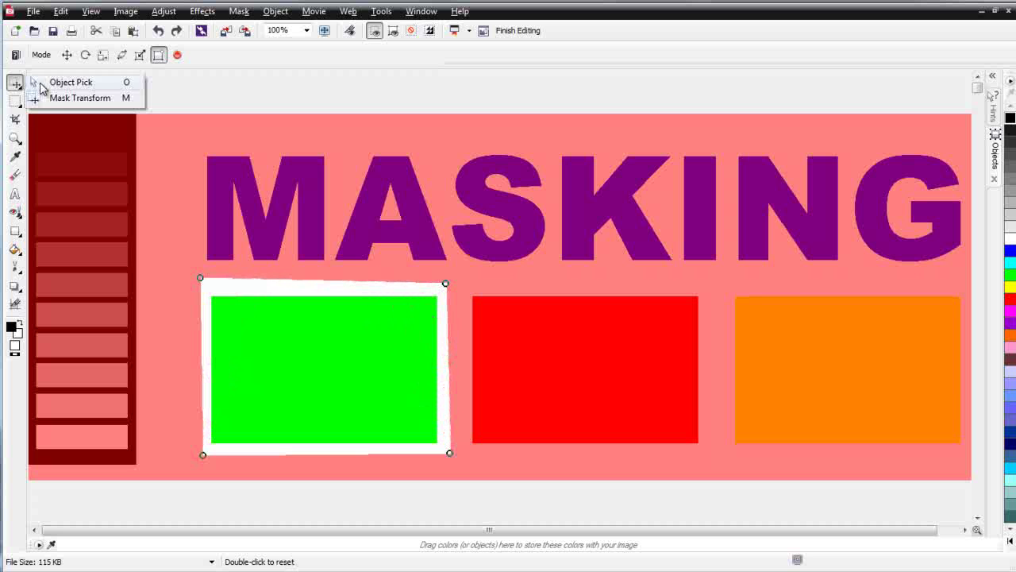
left_click(42, 84)
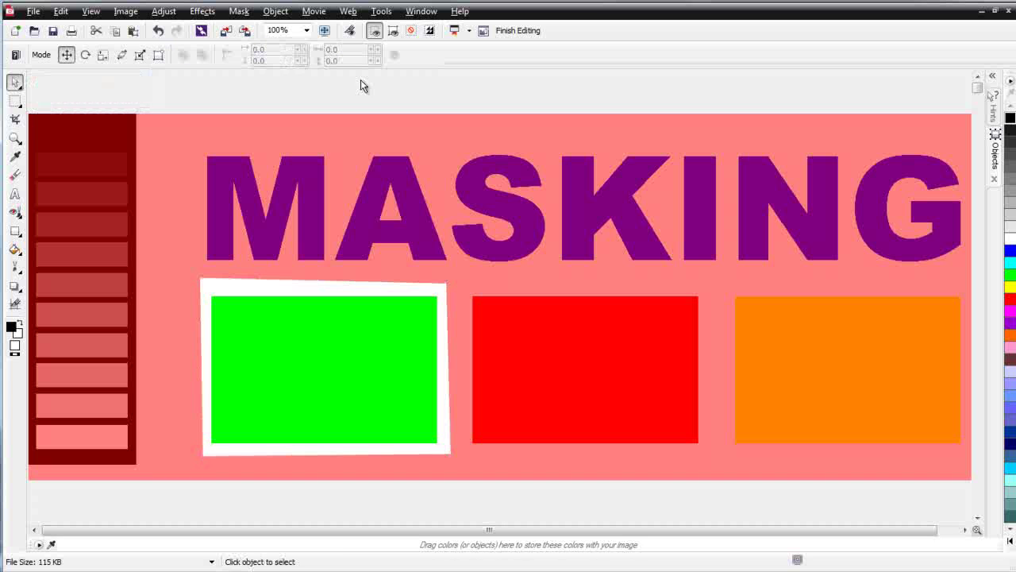
Remove the distorted four-sided mask around the green rectangle.
left_click(240, 12)
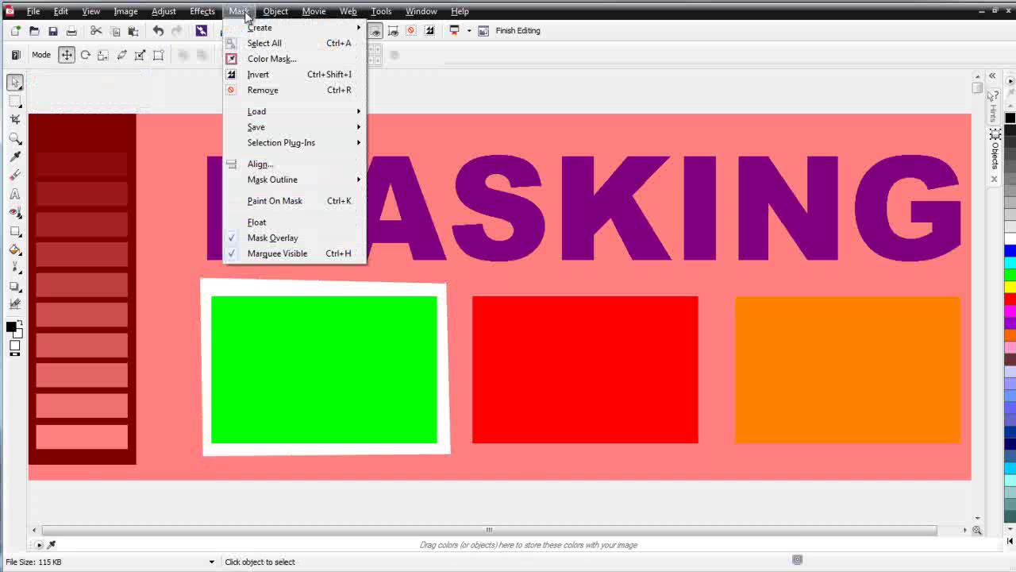
left_click(270, 90)
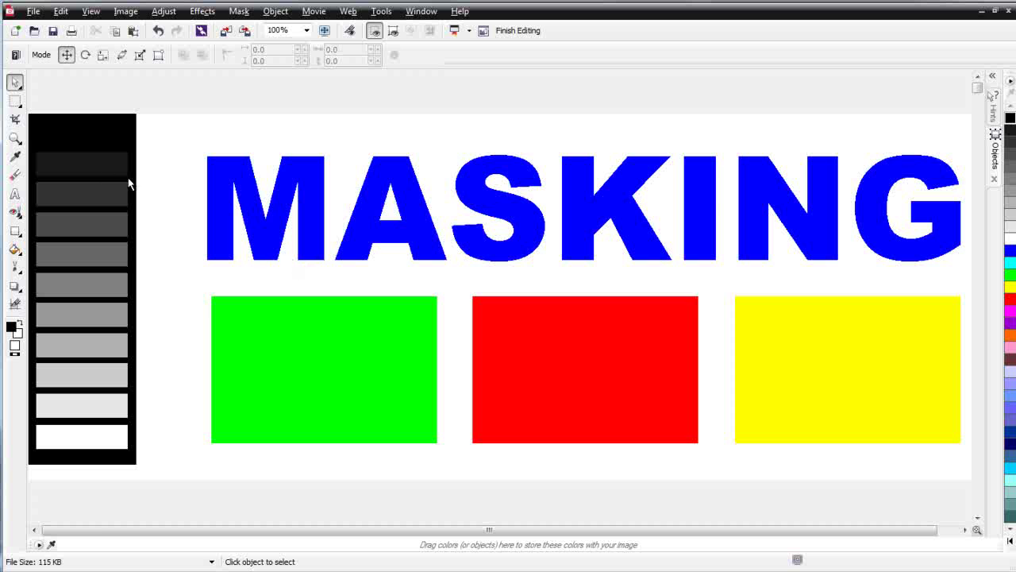
Try an elliptical mask over the green rectangle and a circular one drawn from its centre, undoing each.
left_click(23, 112)
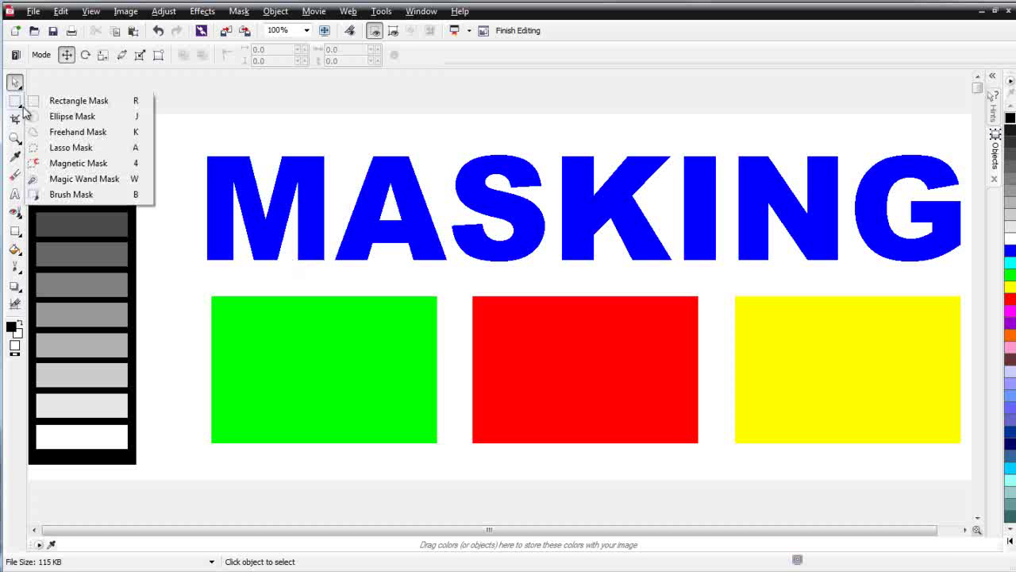
left_click(63, 101)
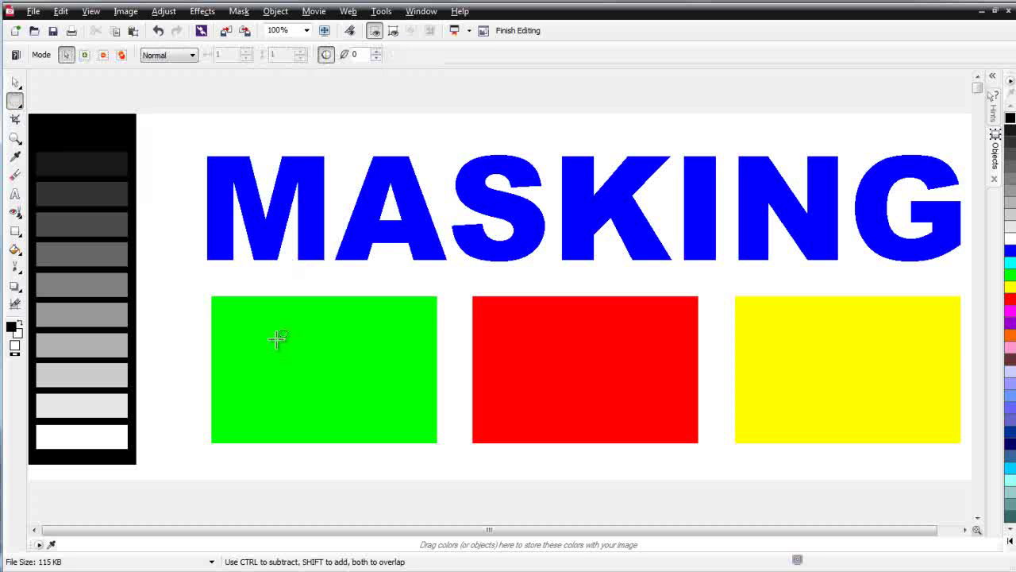
left_click_drag(189, 285, 448, 433)
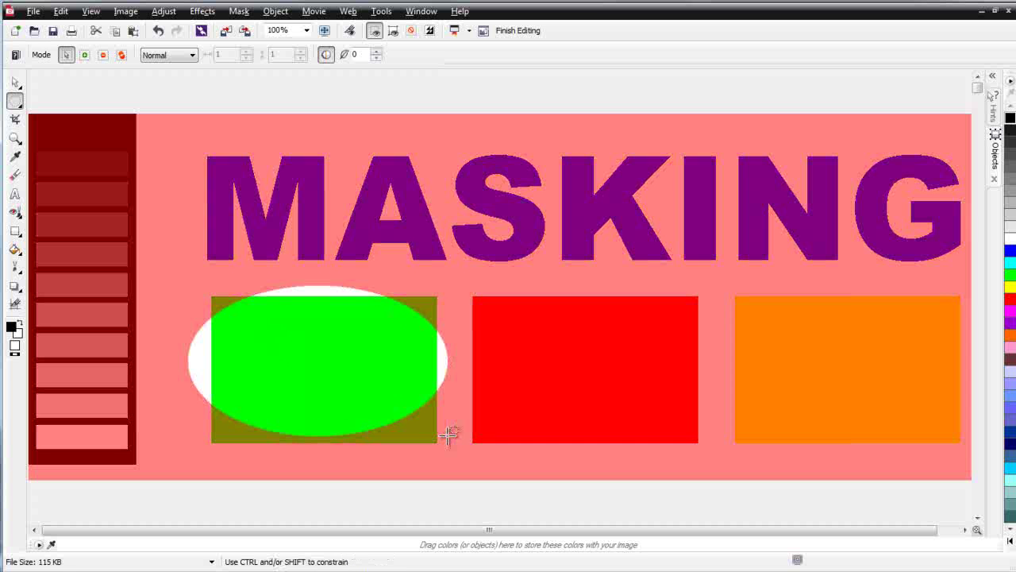
key("ctrl+z")
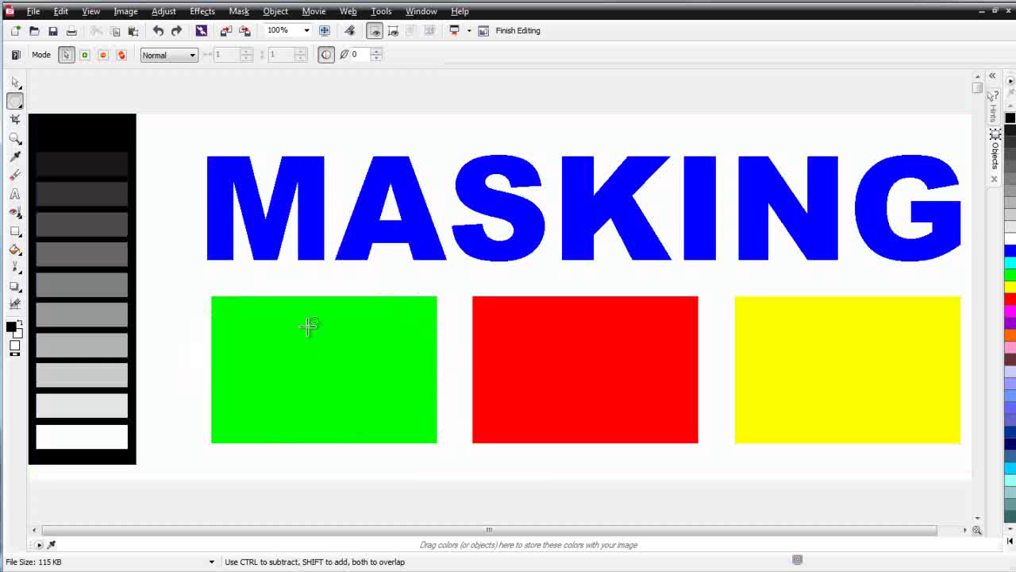
left_click_drag(308, 326, 393, 411)
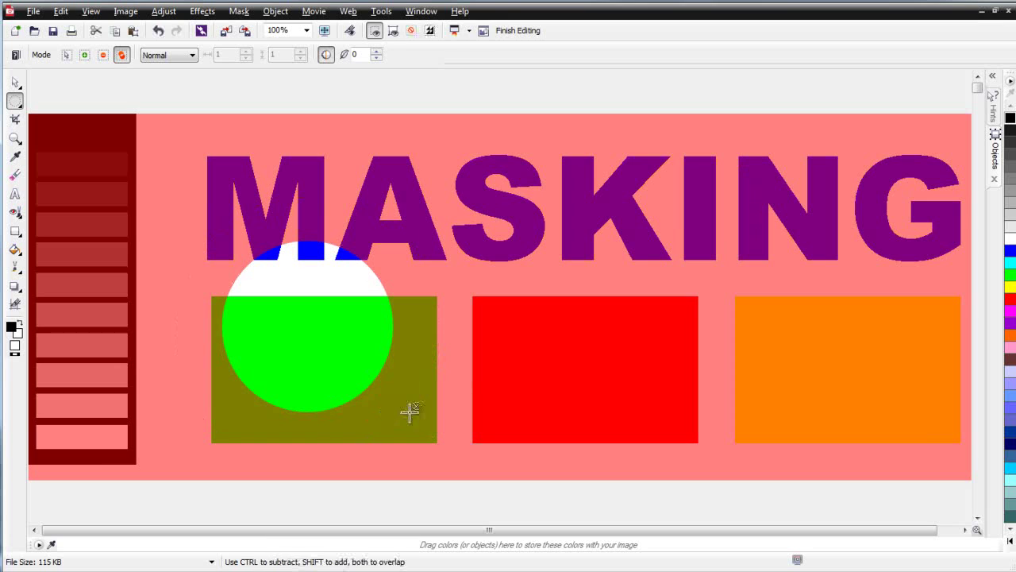
key("ctrl+z")
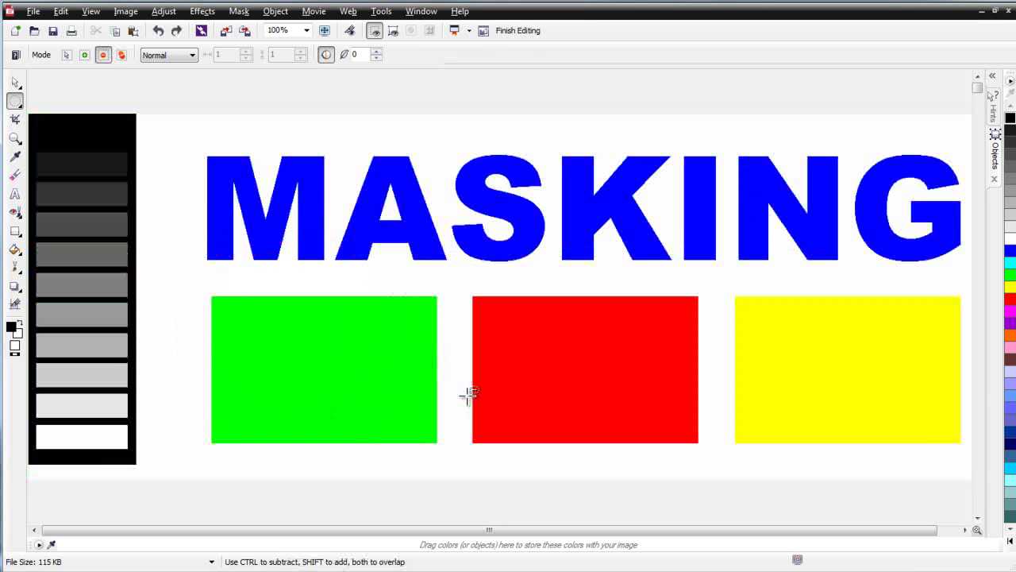
Try the Freehand Mask in additive mode around the green rectangle with a loose white margin, and undo the mask.
left_click(16, 103)
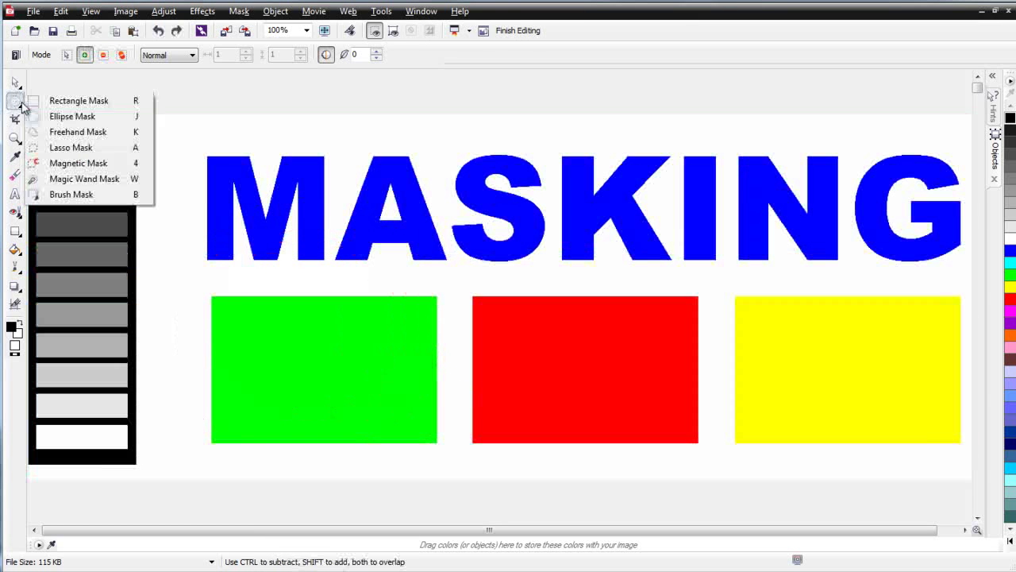
left_click(68, 147)
left_click(358, 272)
mouse_move(236, 271)
left_mouse_down()
mouse_move(196, 322)
mouse_move(194, 374)
mouse_move(206, 443)
mouse_move(245, 478)
mouse_move(386, 479)
mouse_move(432, 462)
mouse_move(462, 367)
mouse_move(421, 272)
left_mouse_up()
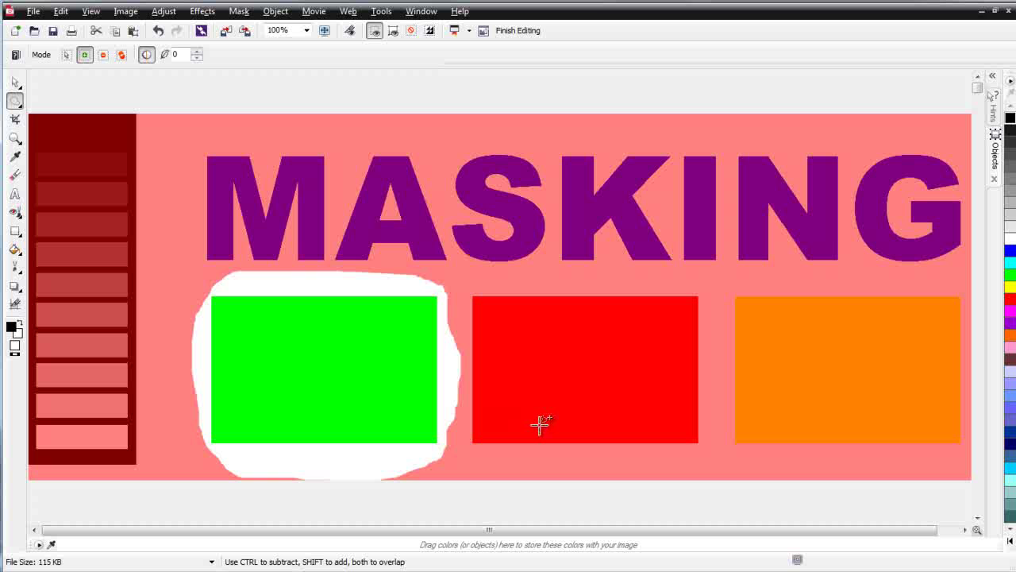
left_click(15, 81)
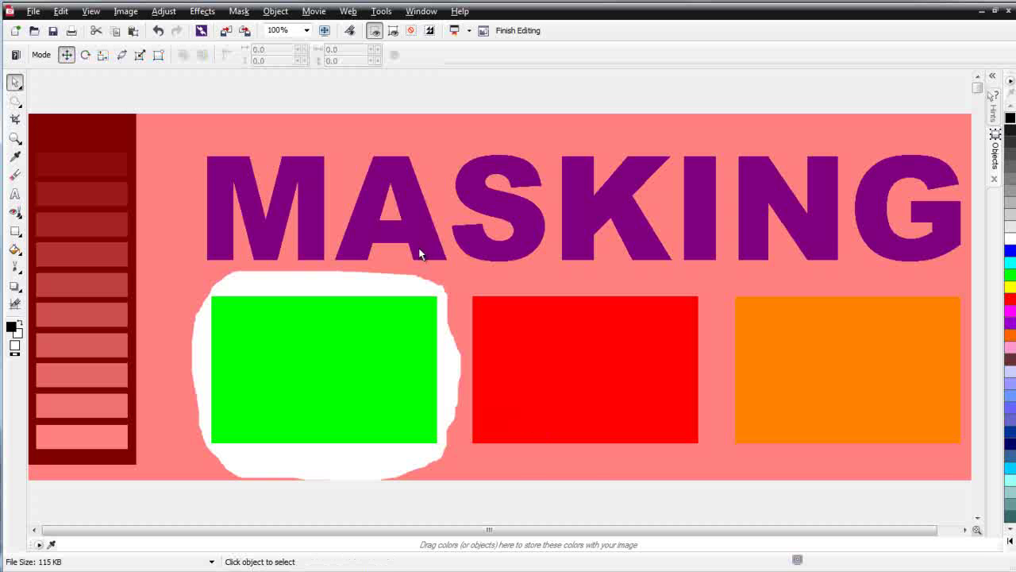
key("ctrl+z")
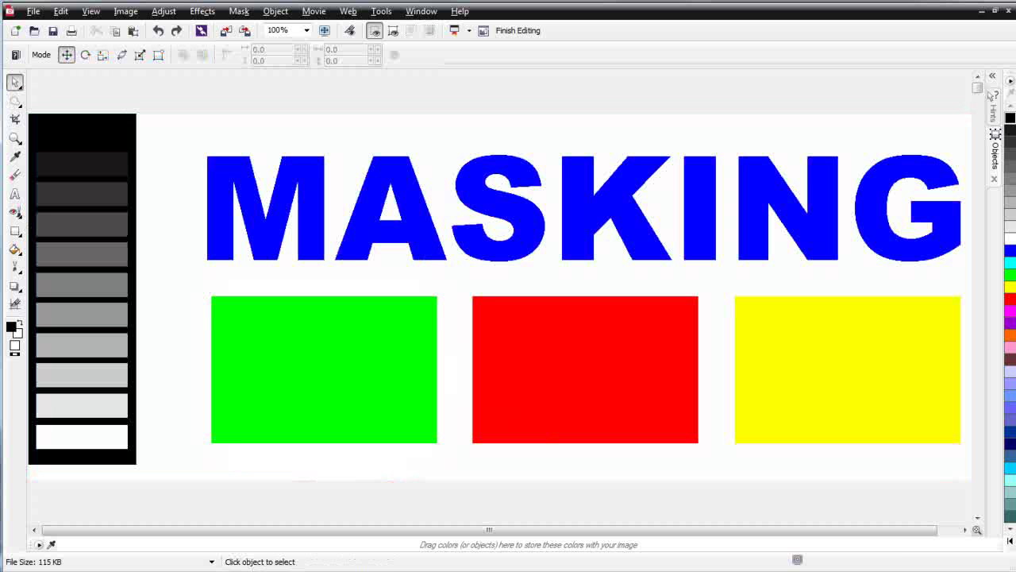
Try the Lasso Mask with a loose outline around the green rectangle at tolerance 10, and undo the mask.
left_click(15, 101)
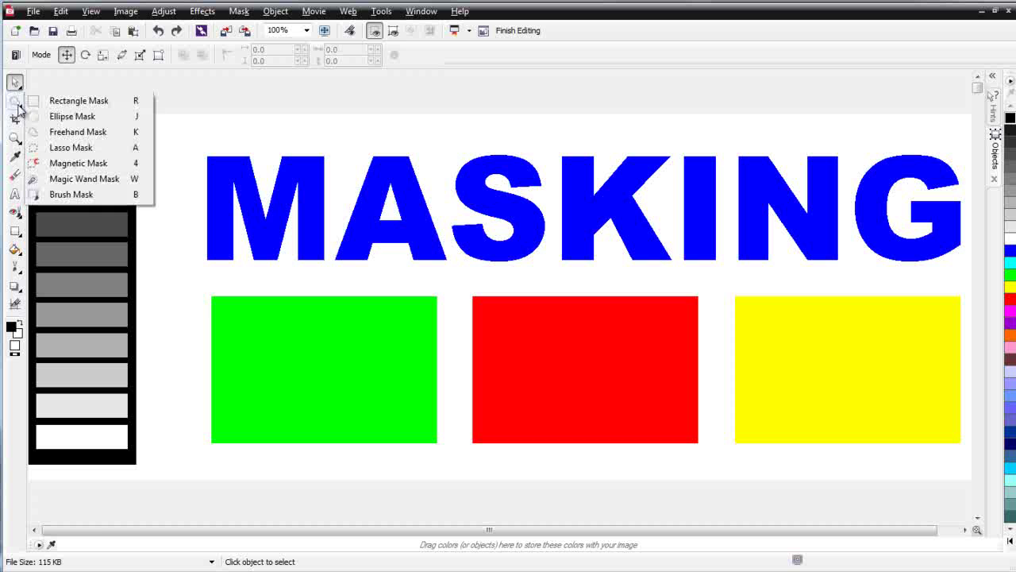
left_click(71, 148)
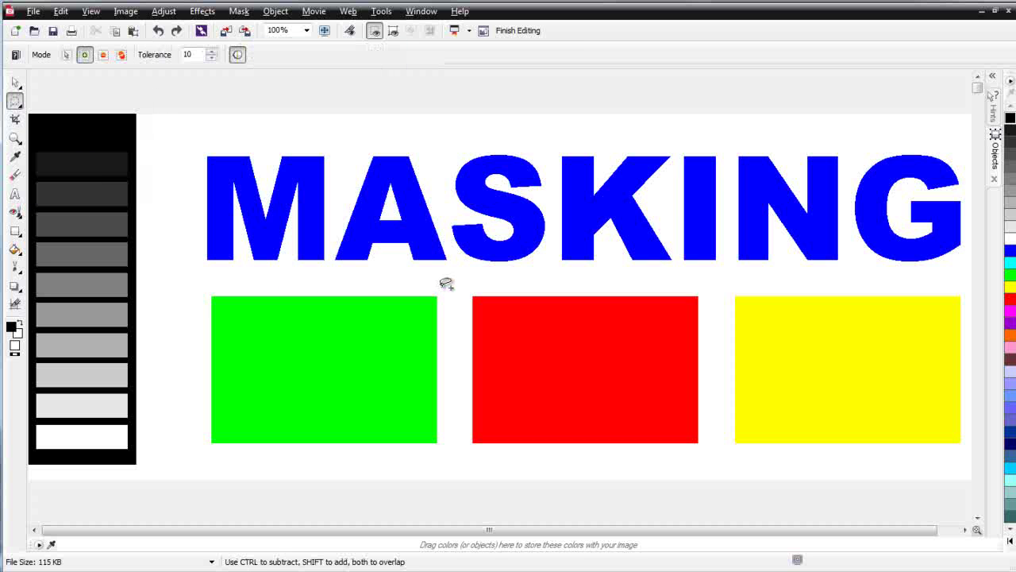
mouse_move(449, 284)
left_mouse_down()
mouse_move(289, 270)
mouse_move(200, 284)
mouse_move(179, 352)
mouse_move(191, 431)
mouse_move(236, 461)
mouse_move(357, 467)
mouse_move(461, 449)
left_mouse_up()
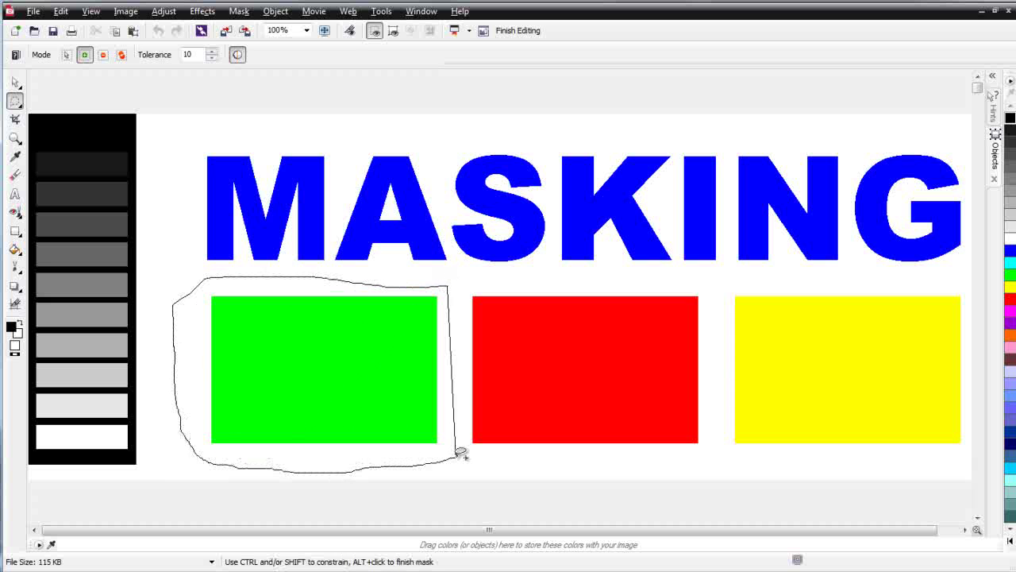
double_click(462, 450)
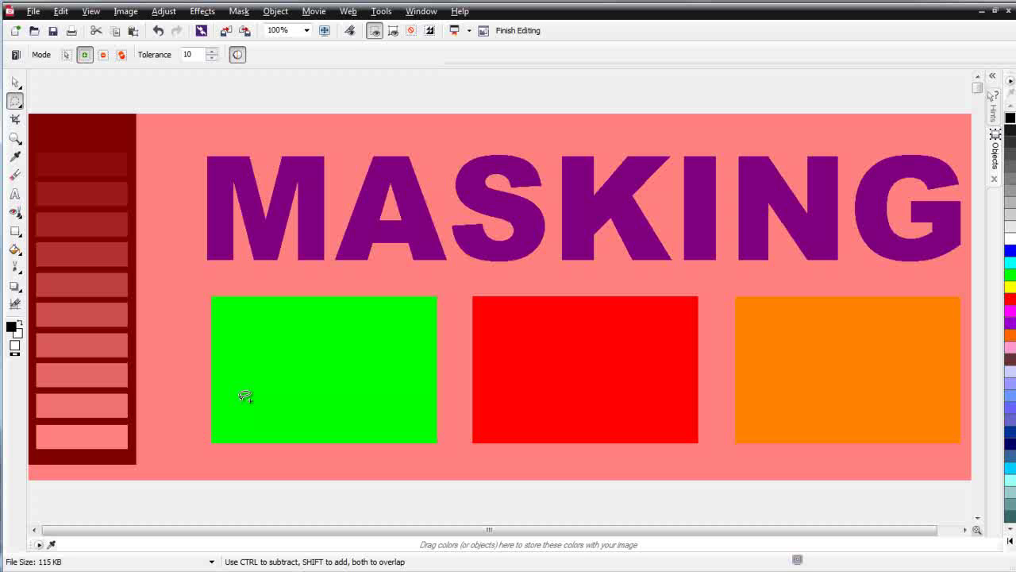
key("ctrl+z")
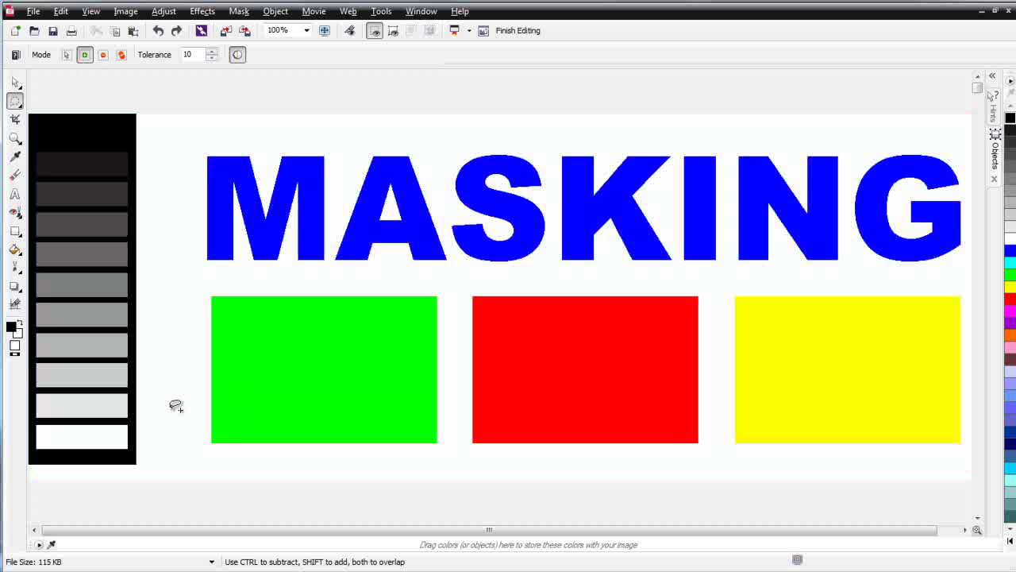
Trace the edges of the green rectangle with the Magnetic Mask tool and close the outline into a mask.
left_click(17, 101)
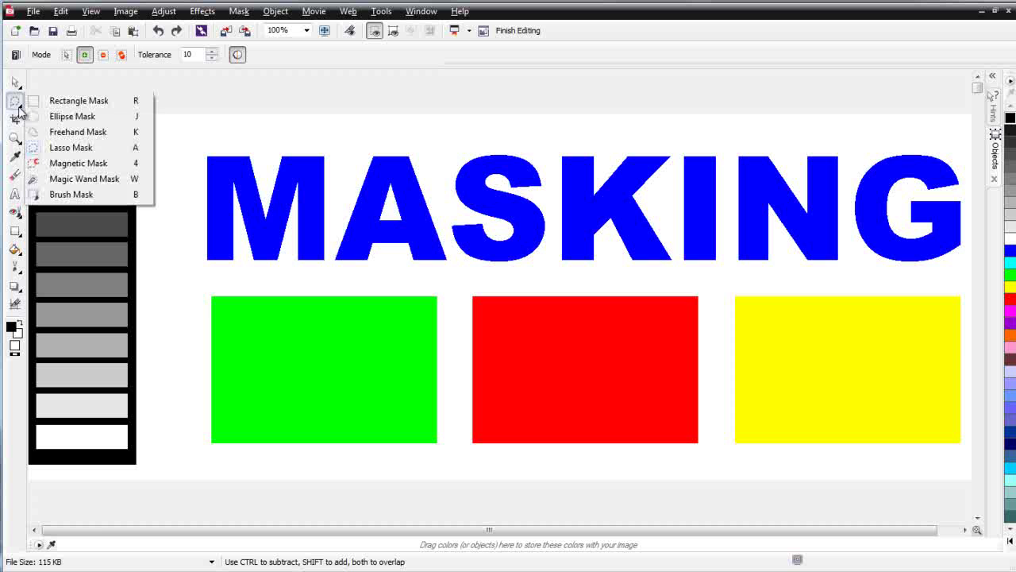
left_click(88, 163)
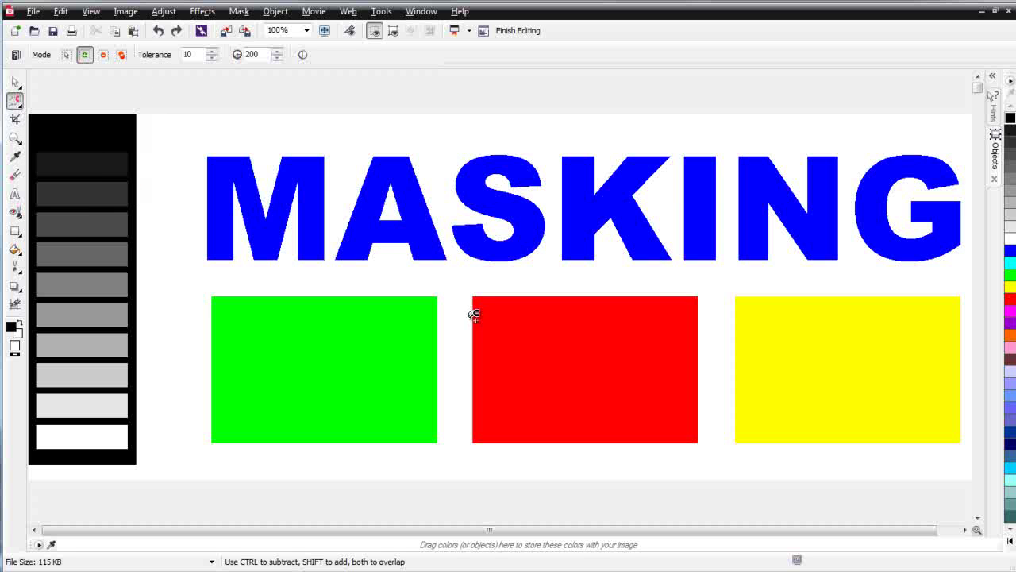
left_click(214, 307)
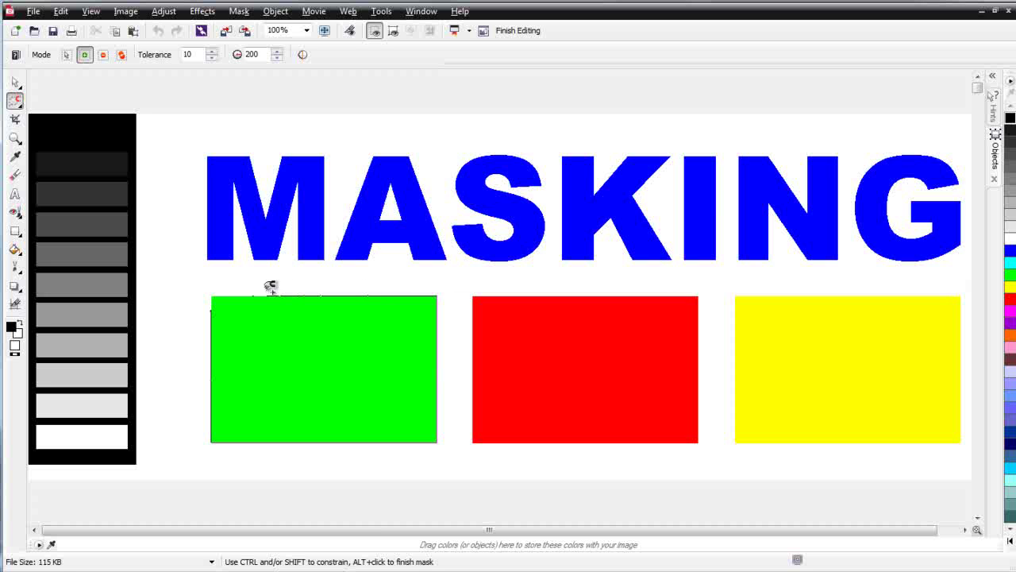
double_click(213, 338)
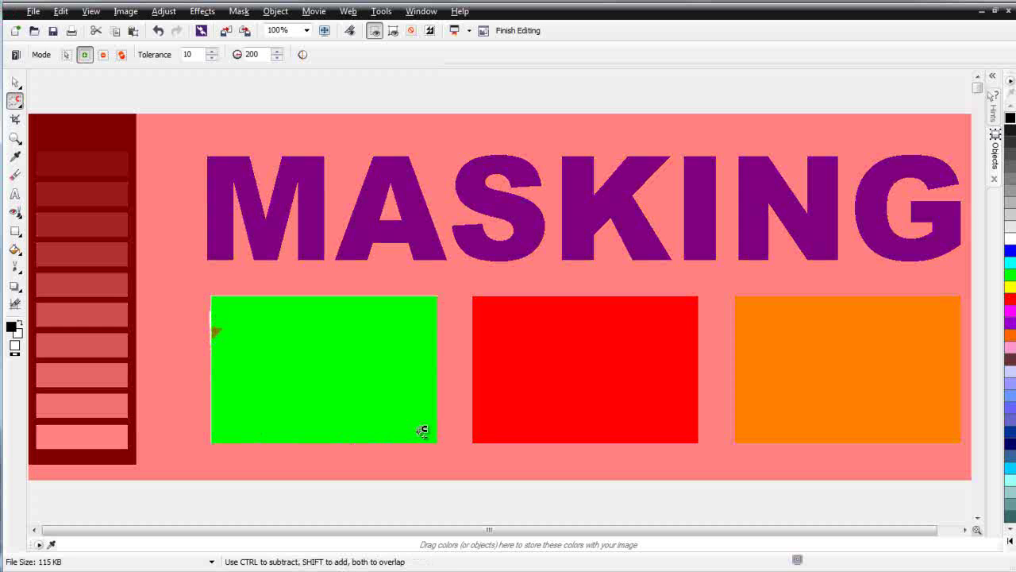
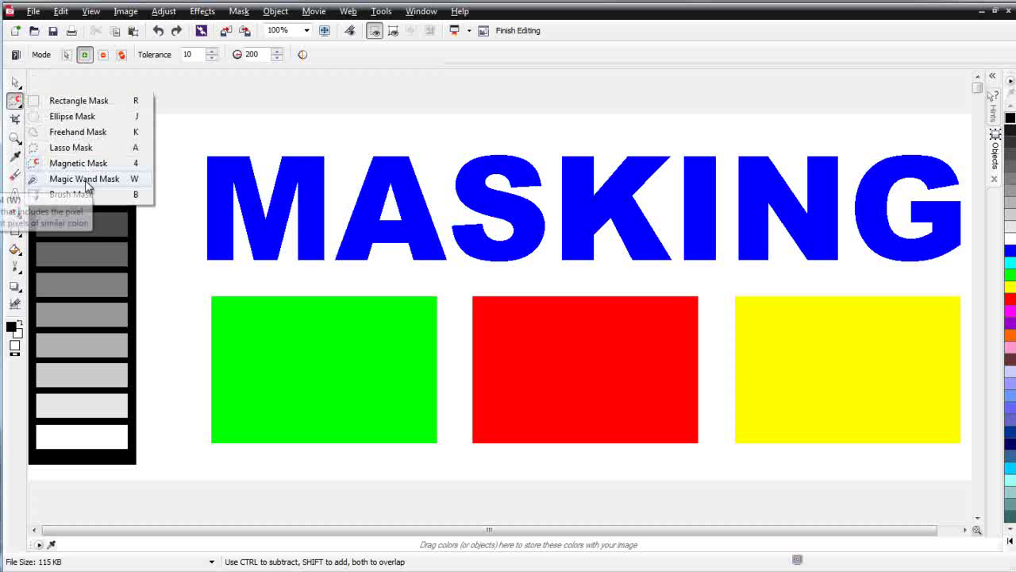
Mask the green rectangle with the Magic Wand Mask and add the yellow rectangle in additive mode.
left_click(86, 181)
left_click(332, 344)
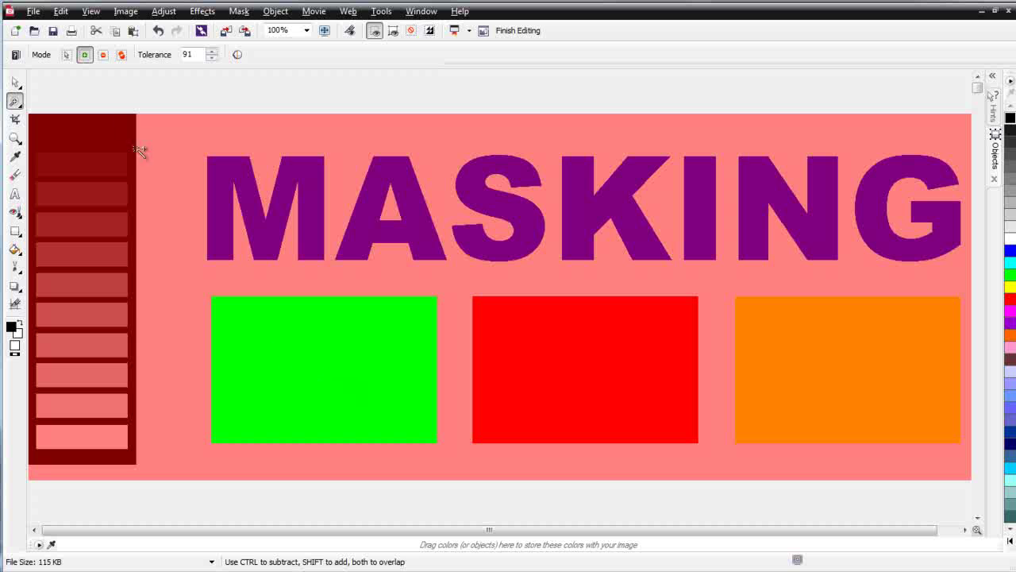
left_click(85, 54)
left_click(794, 364)
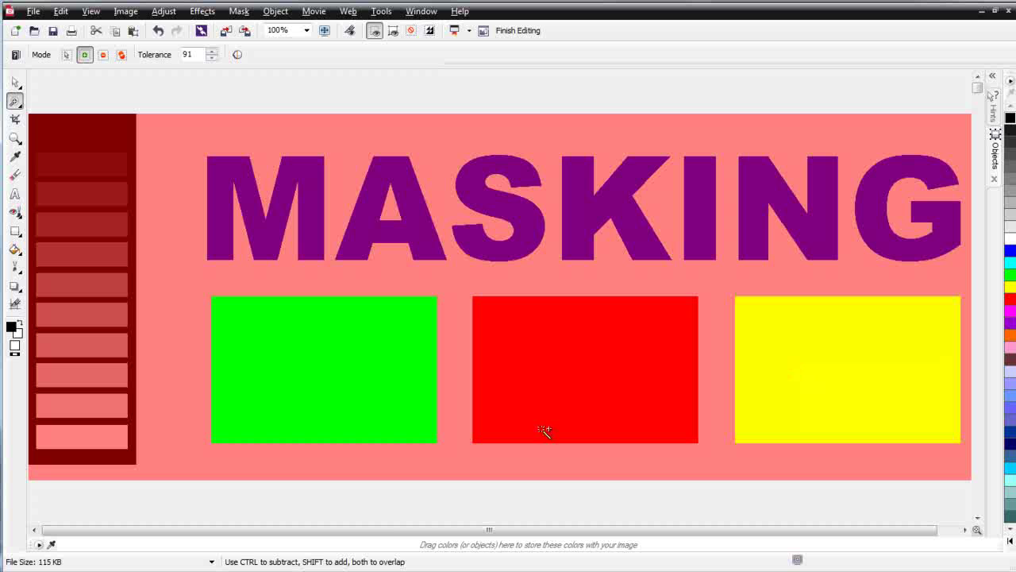
Subtract the yellow rectangle from the mask in subtractive mode and remove the whole mask.
left_click(104, 55)
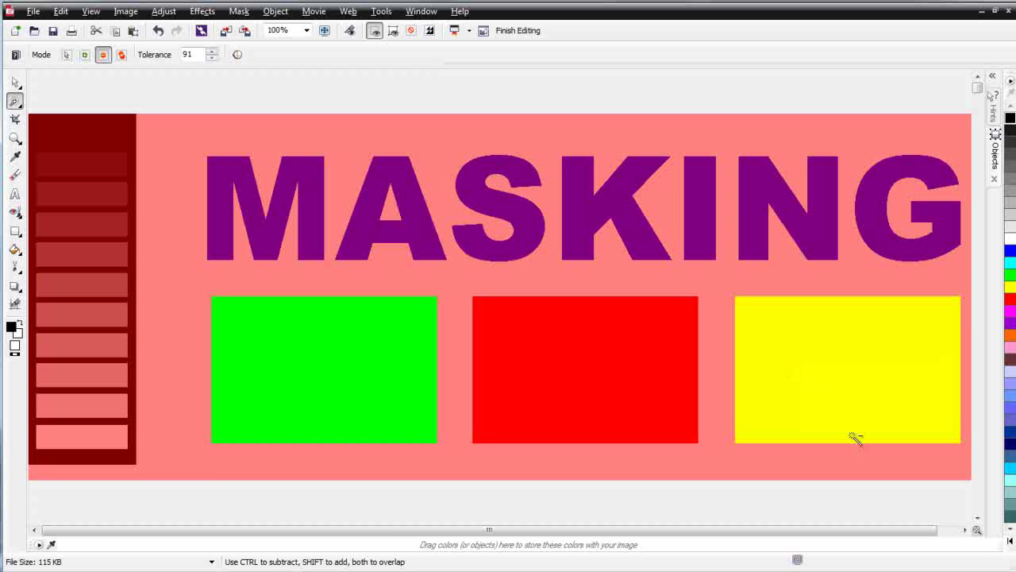
left_click(844, 381)
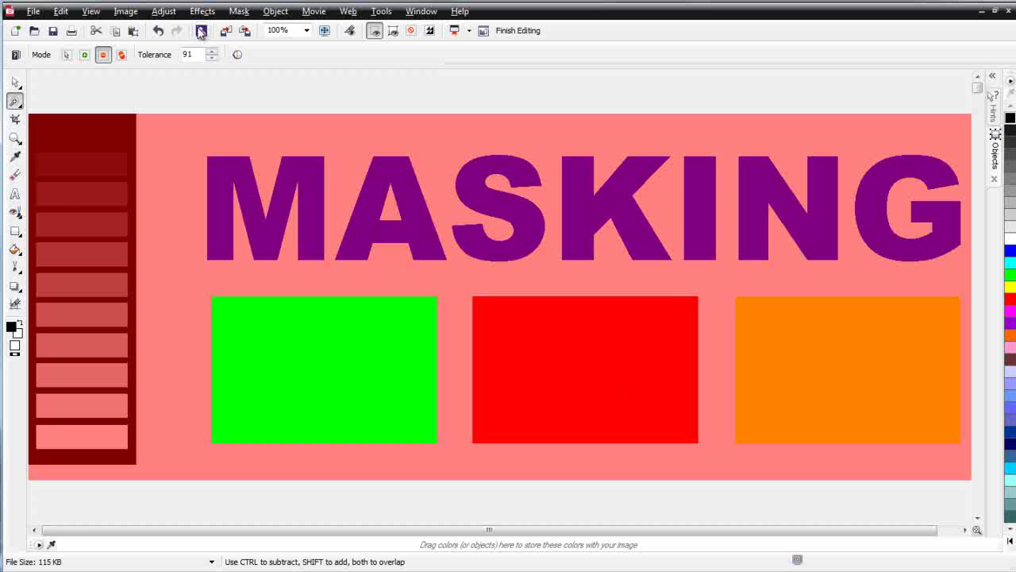
left_click(239, 11)
left_click(270, 90)
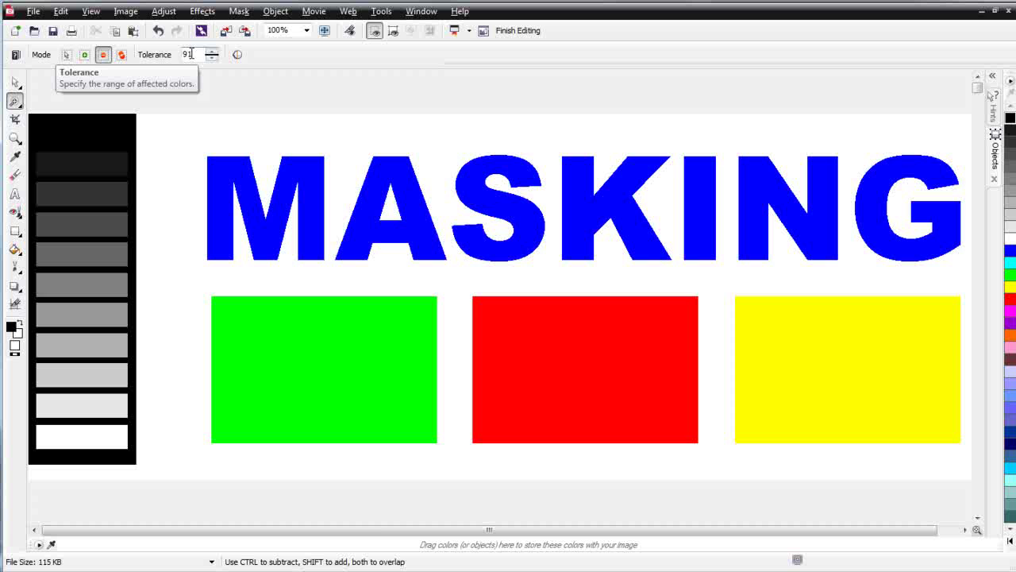
Try the Magic Wand Mask on the black swatch background, remove the mask, and set the tolerance to 10.
left_click(103, 128)
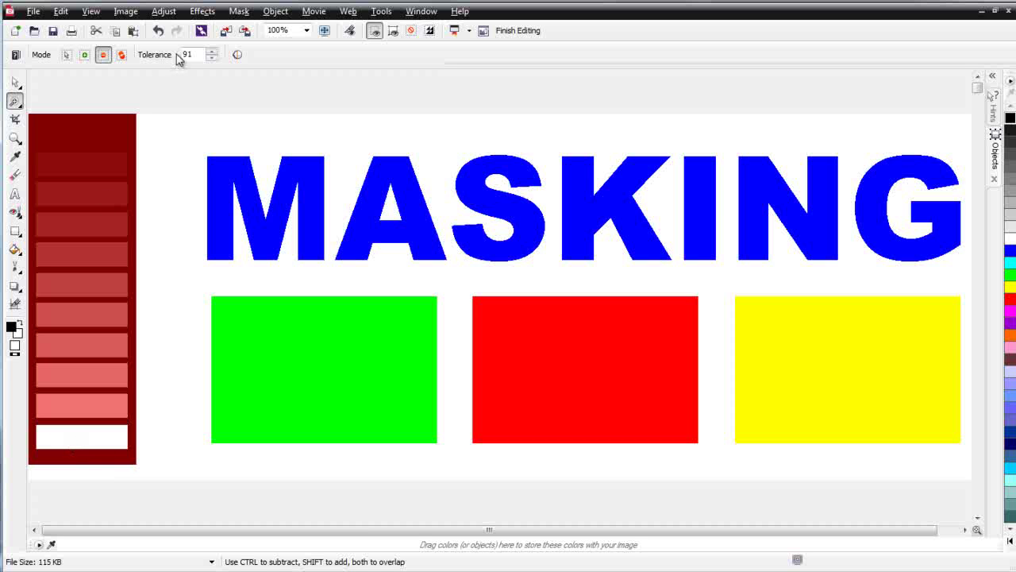
left_click_drag(202, 53, 155, 50)
left_click(240, 12)
left_click(266, 90)
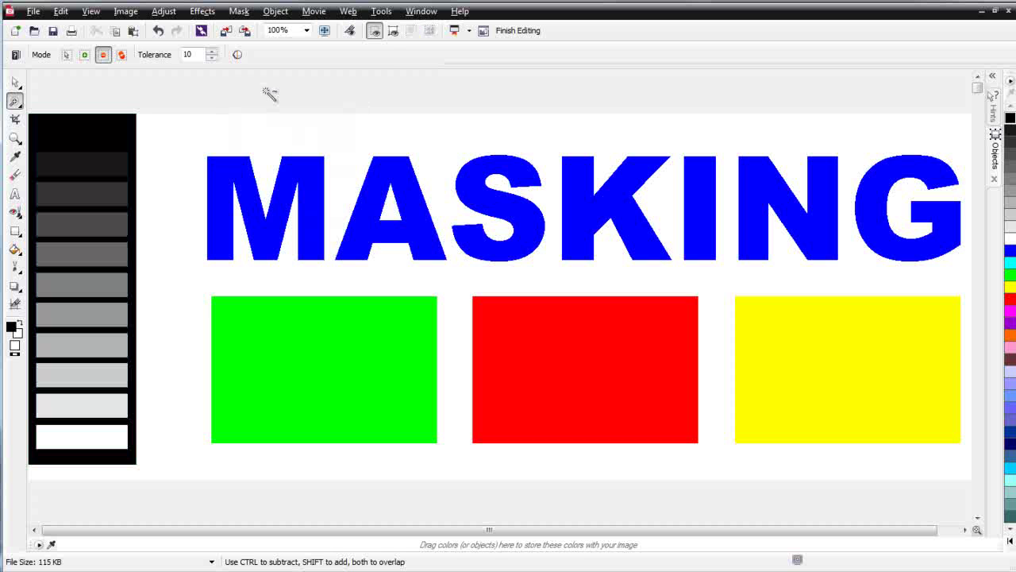
Try the Magic Wand Mask on the black swatch background at tolerance 10, inspect the swatches closely, and undo the mask.
left_click(109, 139)
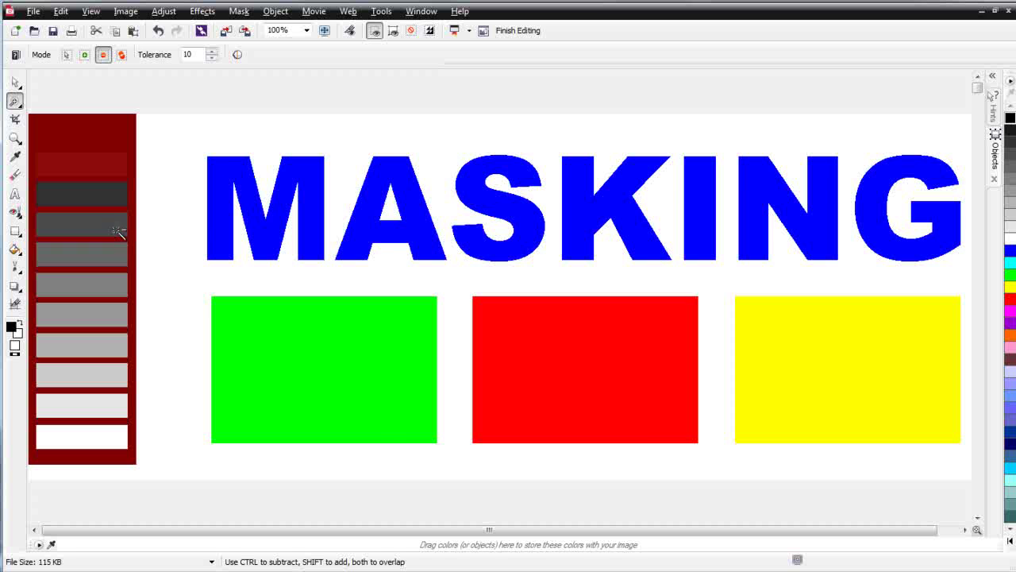
key("plus")
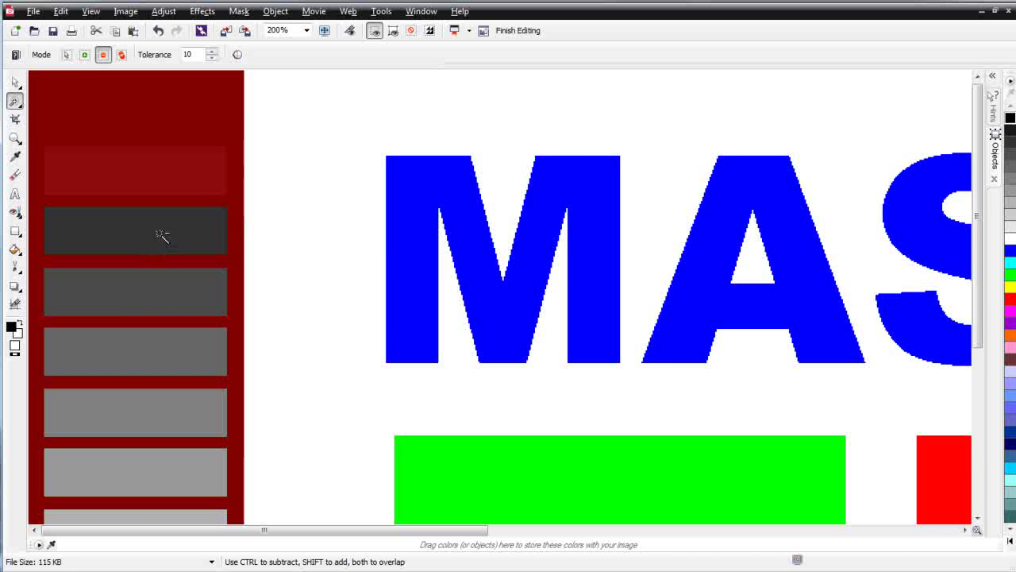
key("minus")
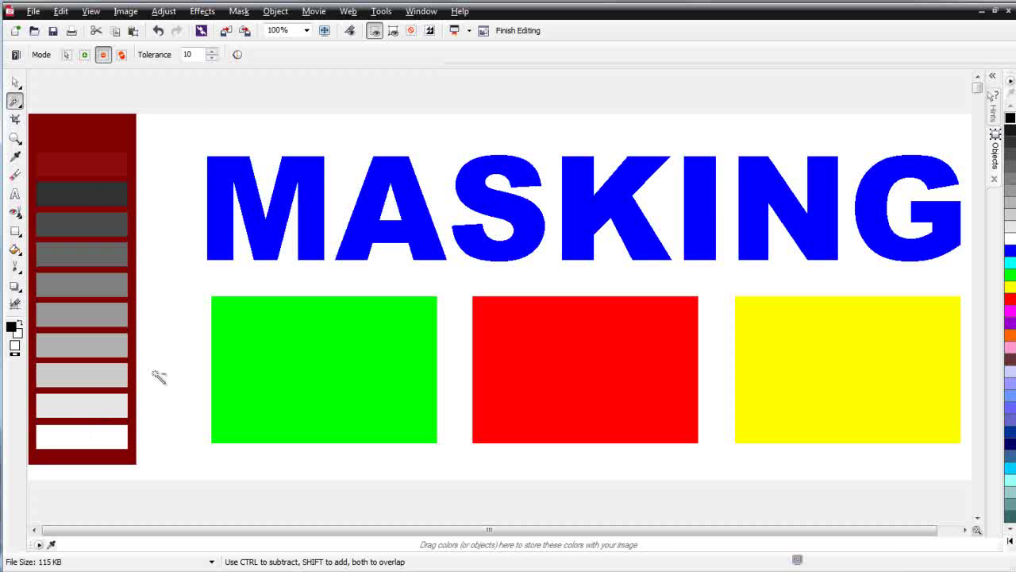
key("ctrl+z")
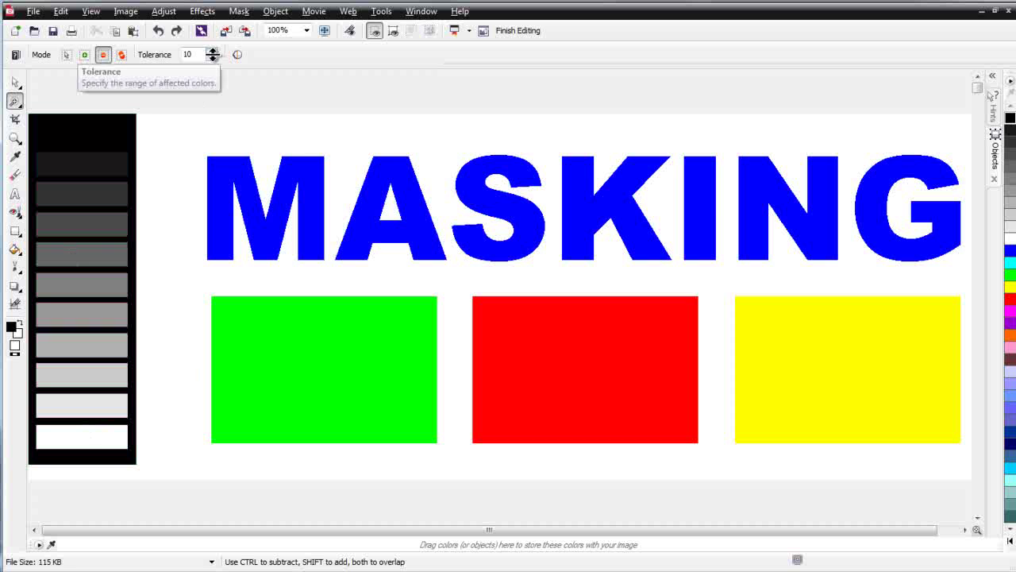
Set the Magic Wand tolerance to 63 and apply the wand to the black swatch background.
left_click_drag(211, 54, 216, 24)
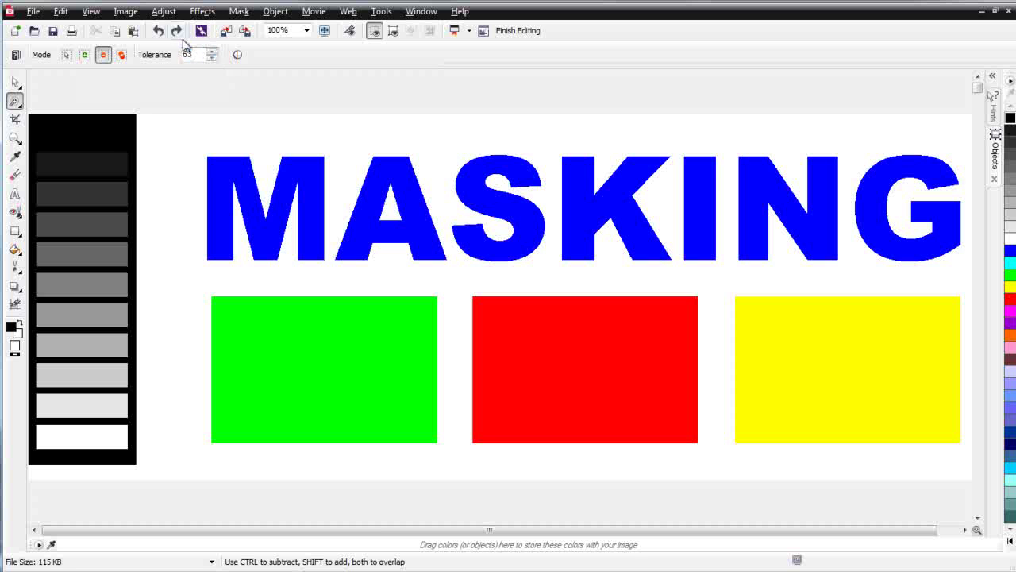
left_click(111, 137)
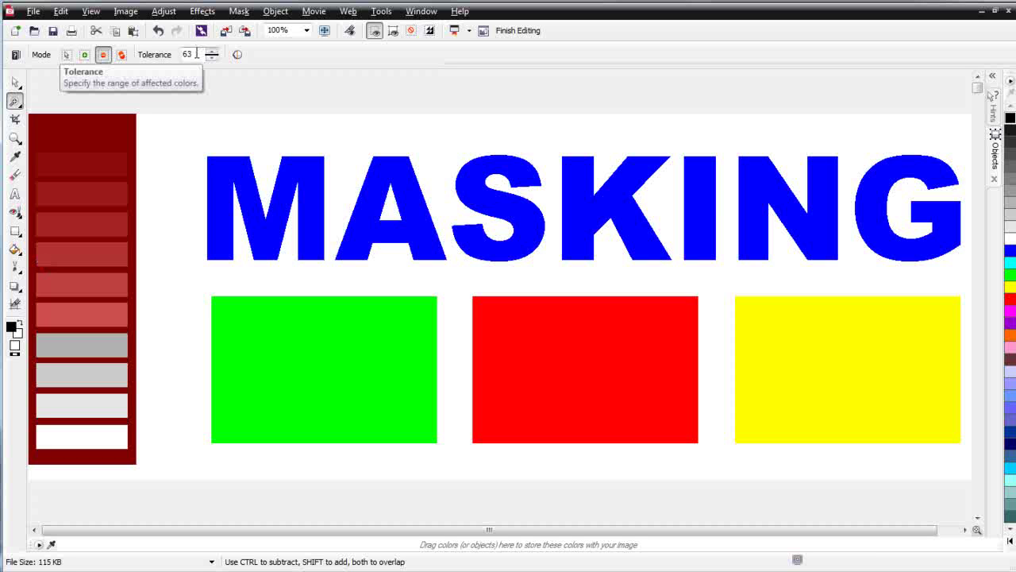
Undo the wand mask on the black swatch background and open the Color Mask settings clear of the canvas.
key("ctrl+z")
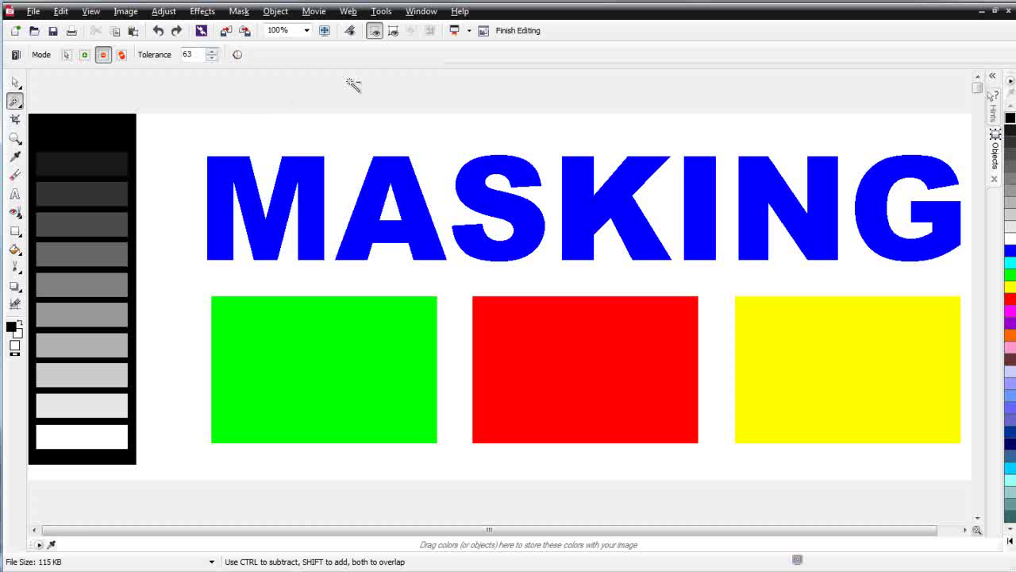
left_click(239, 13)
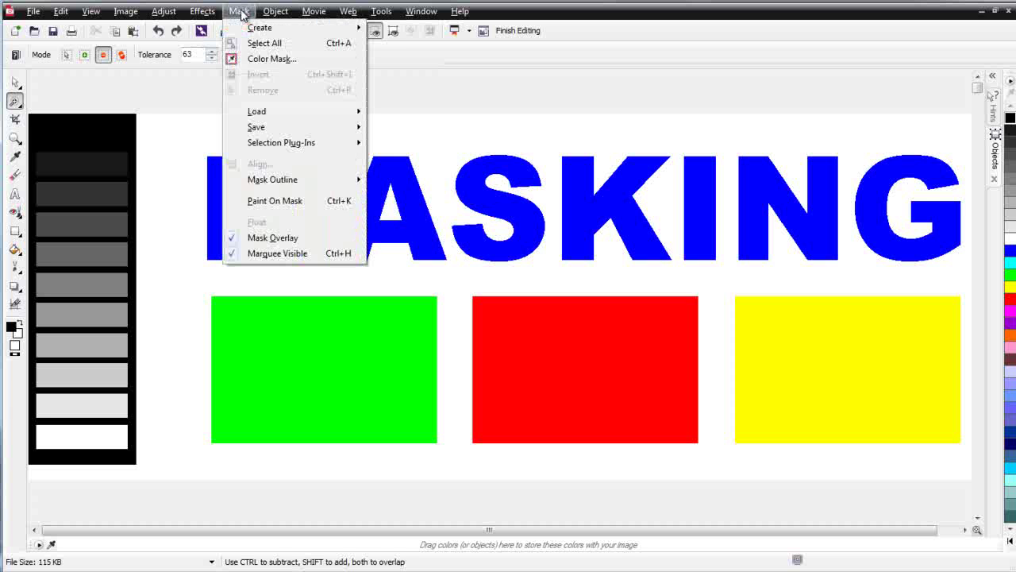
left_click(276, 64)
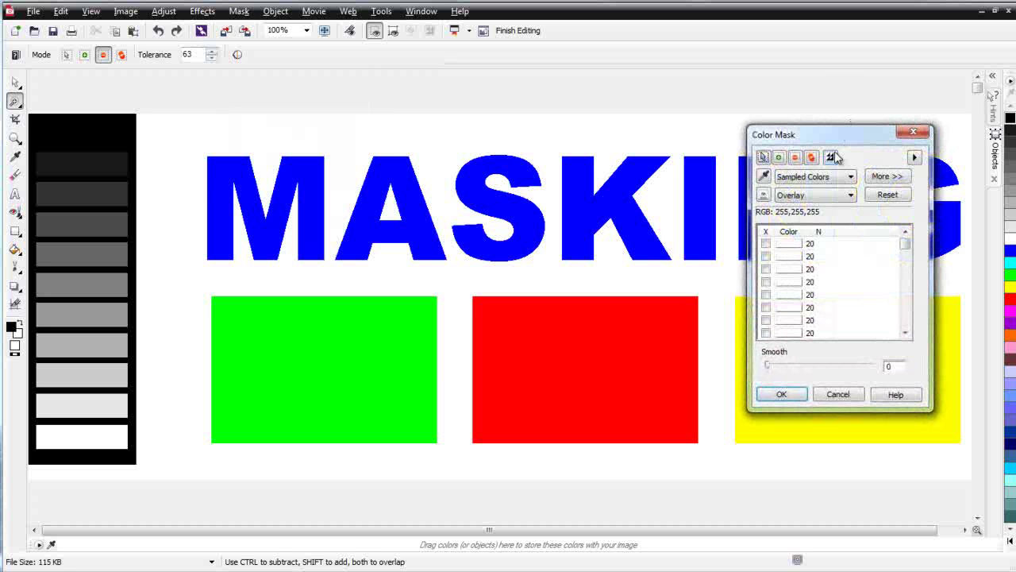
left_click_drag(839, 138, 838, 48)
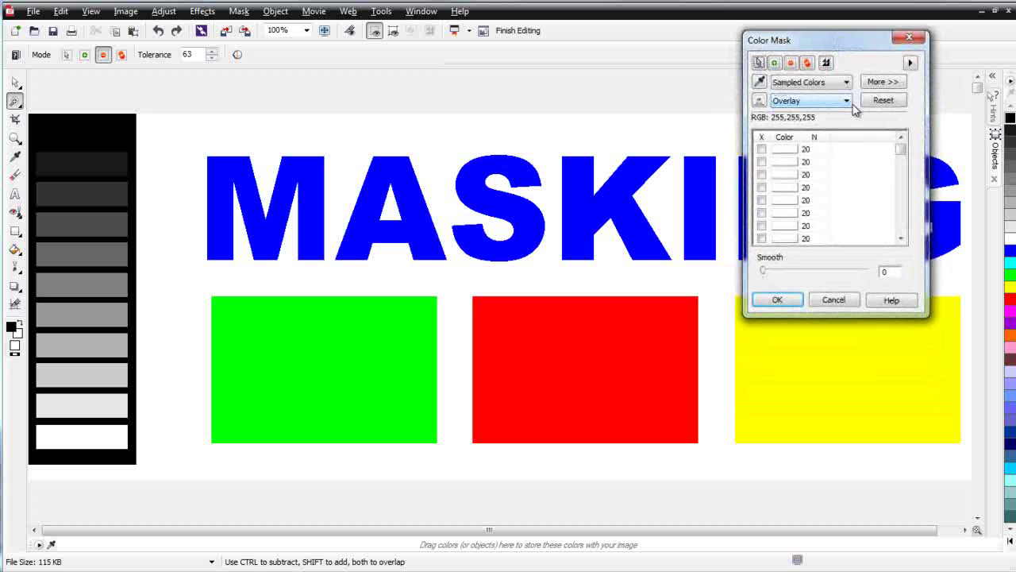
Sample the green rectangle, blue lettering and yellow rectangle for the color mask, preview it as an overlay, and apply it.
left_click(761, 84)
left_click(351, 322)
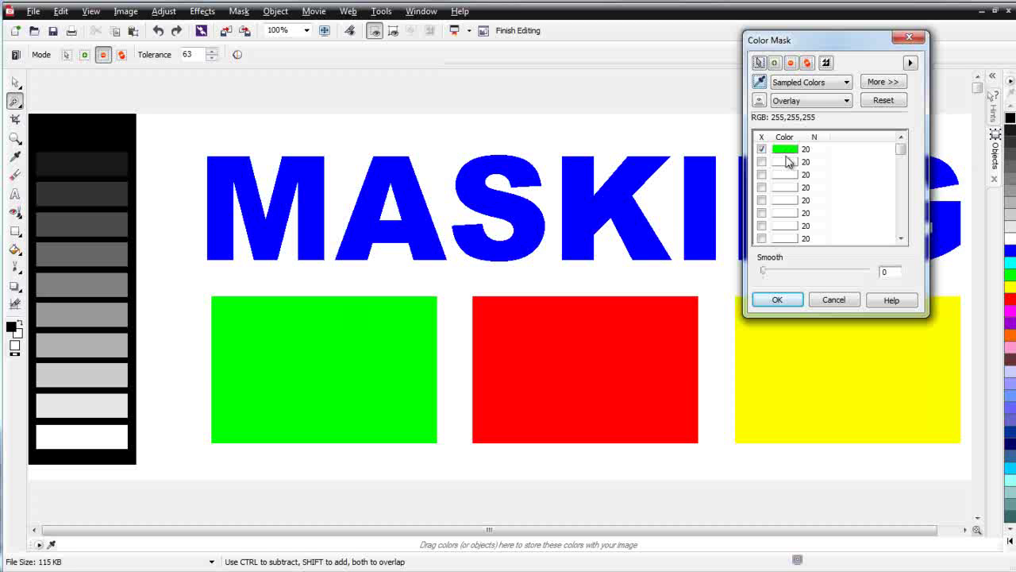
left_click(632, 208)
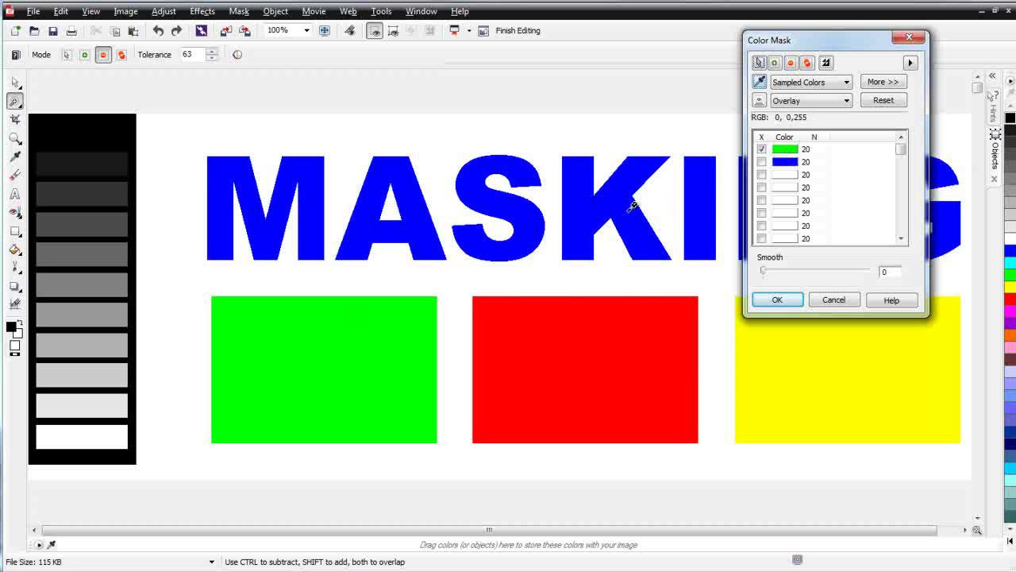
left_click(827, 379)
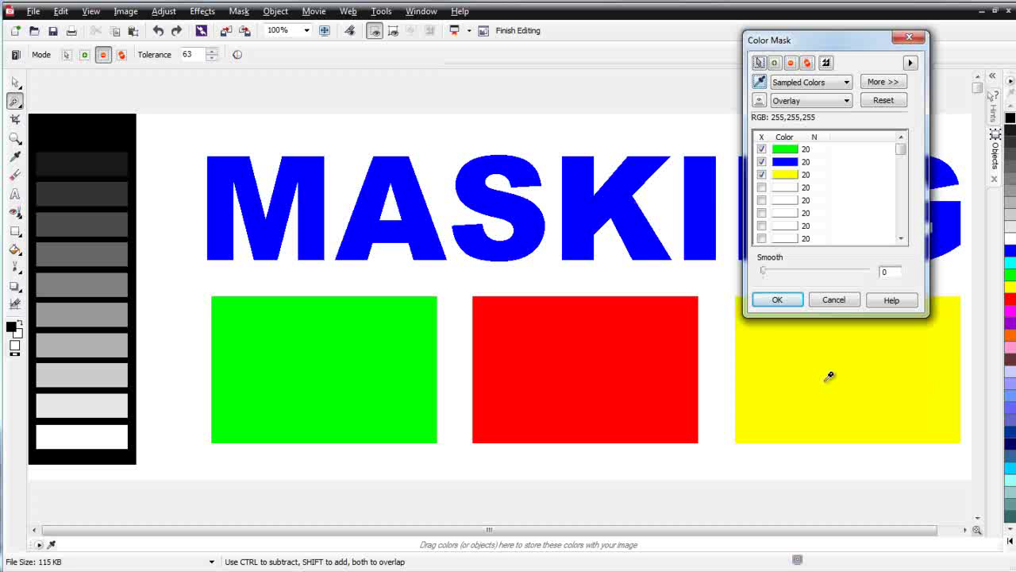
left_click(759, 103)
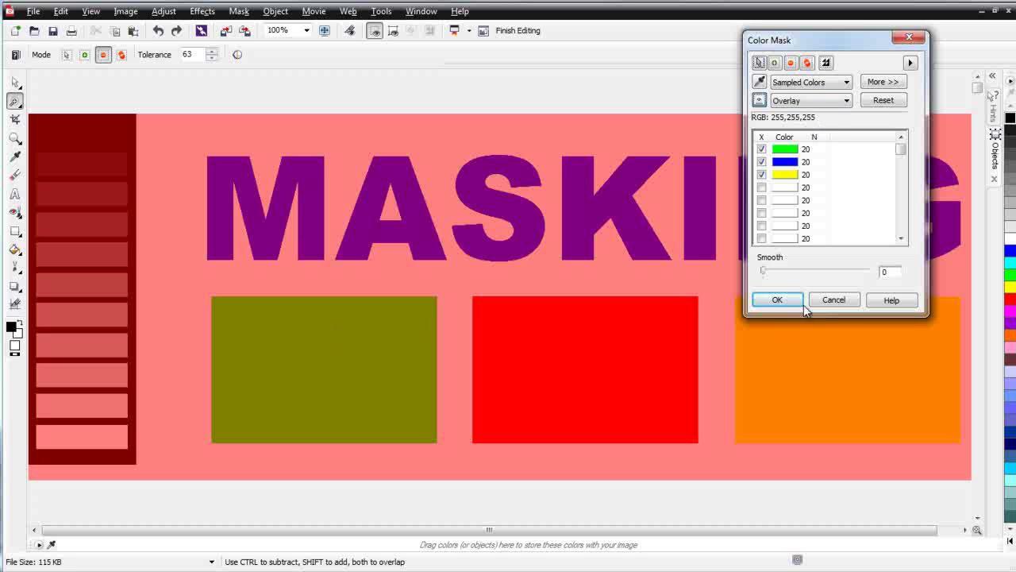
left_click(778, 299)
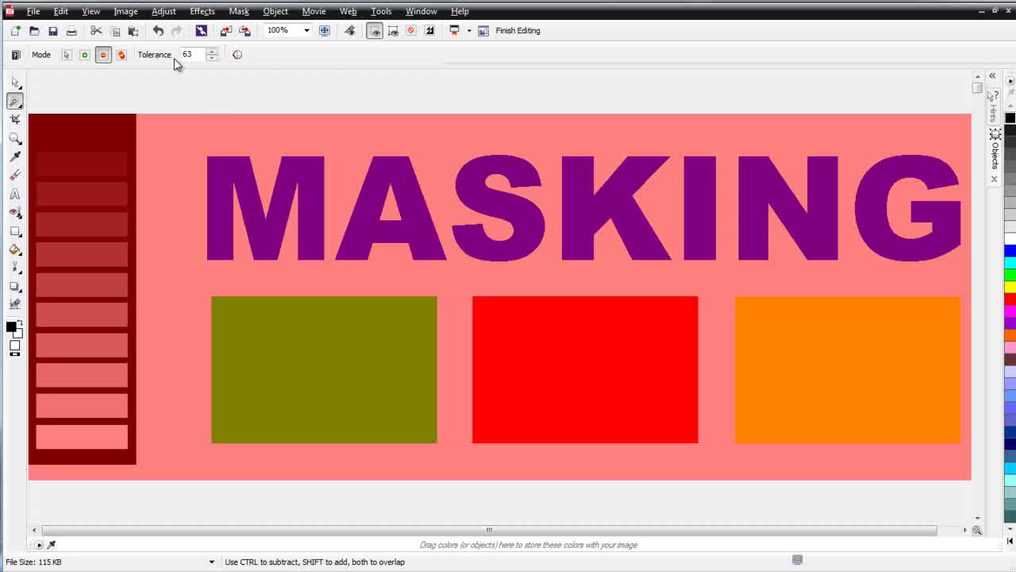
Switch the Magic Wand to normal mode with a tolerance of 10 and remove the current mask.
left_click(69, 59)
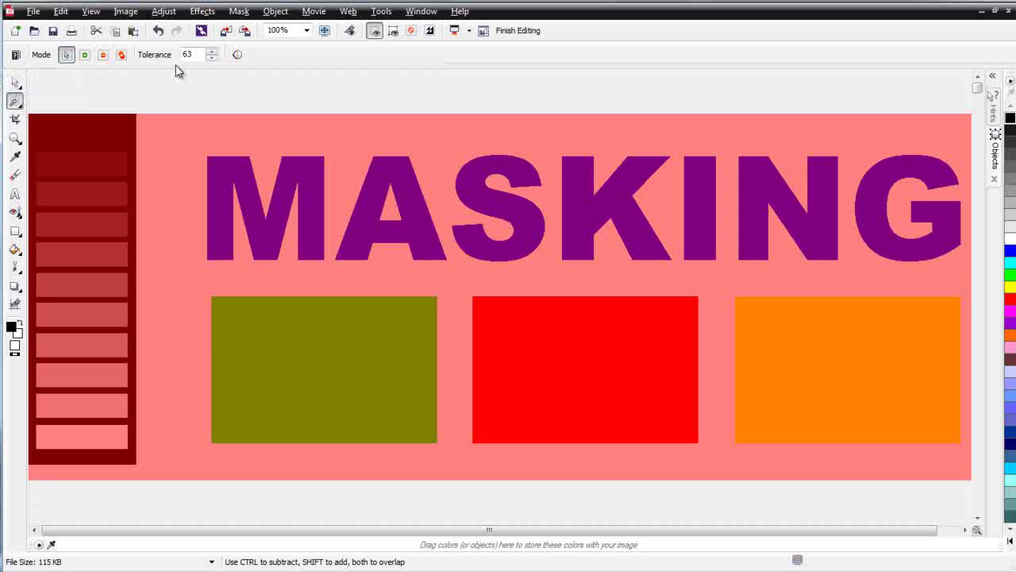
left_click_drag(195, 54, 168, 62)
left_click(238, 12)
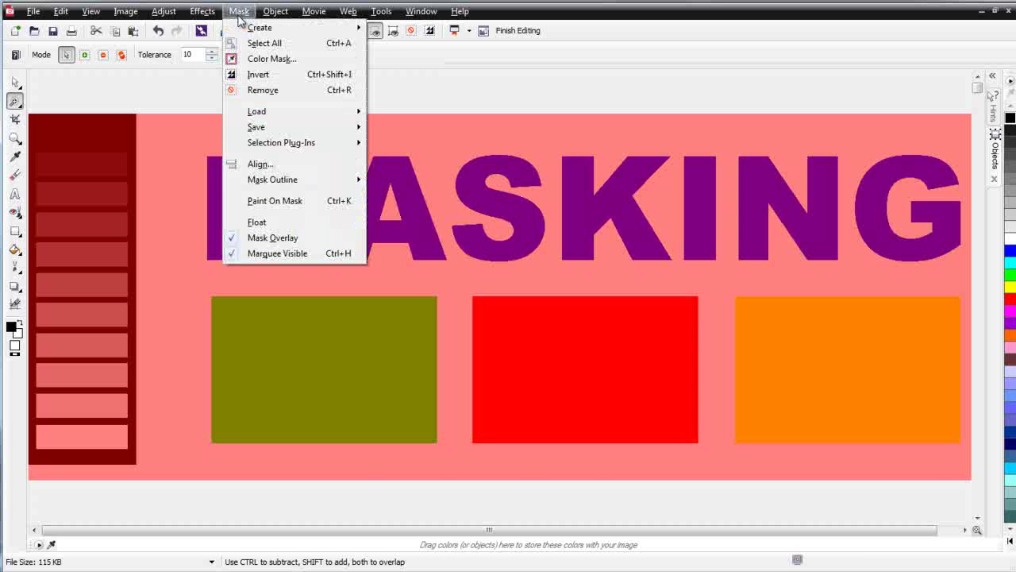
left_click(278, 92)
Preview the color mask for the sampled green, blue and yellow, and close it without applying.
left_click(240, 12)
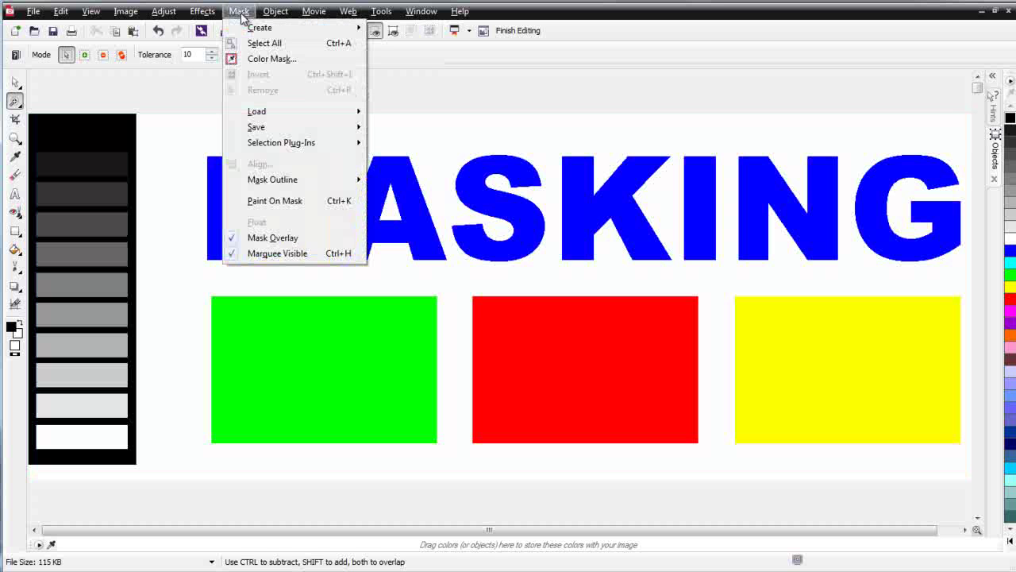
left_click(268, 59)
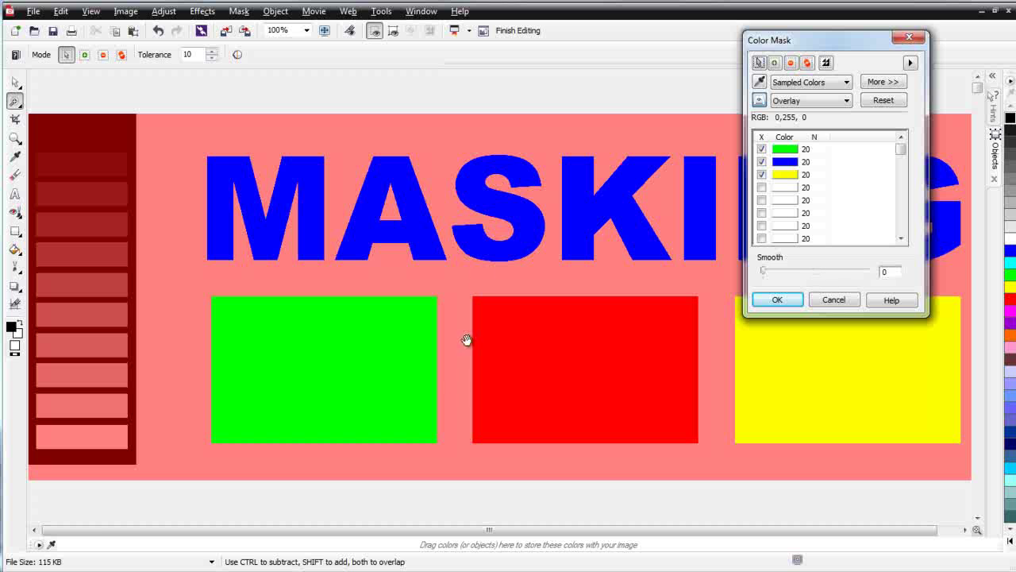
left_click(759, 102)
left_click(760, 104)
left_click(834, 301)
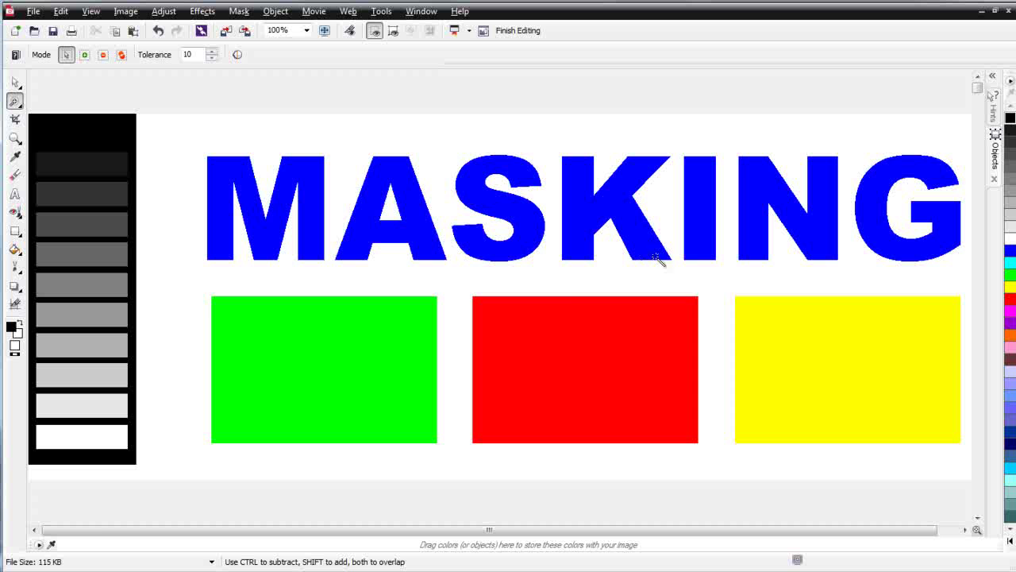
Crop the image to the MASKING lettering and the three colored rectangles, leaving out the grayscale swatch strip.
left_click(15, 119)
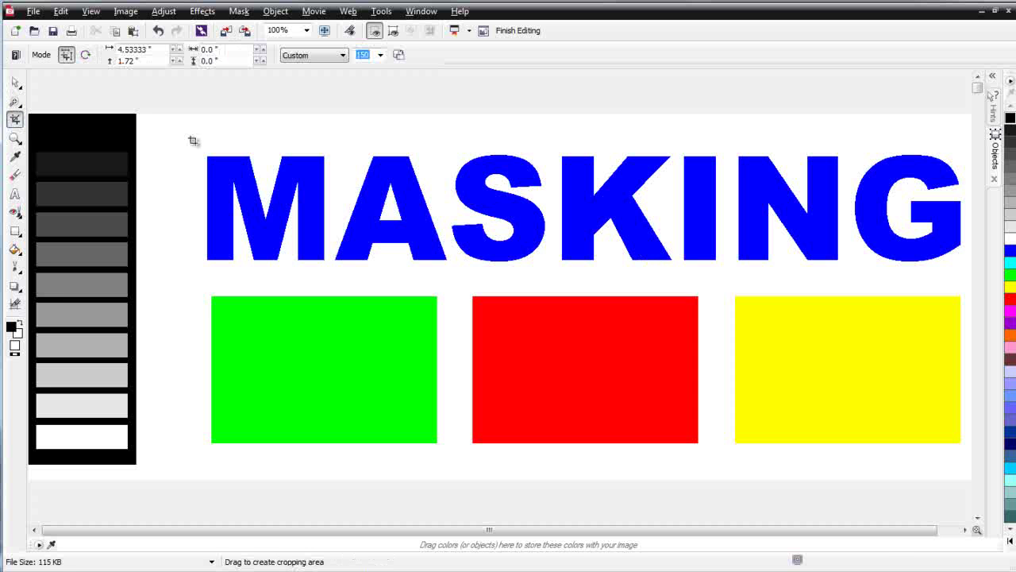
left_click_drag(178, 134, 972, 466)
double_click(496, 349)
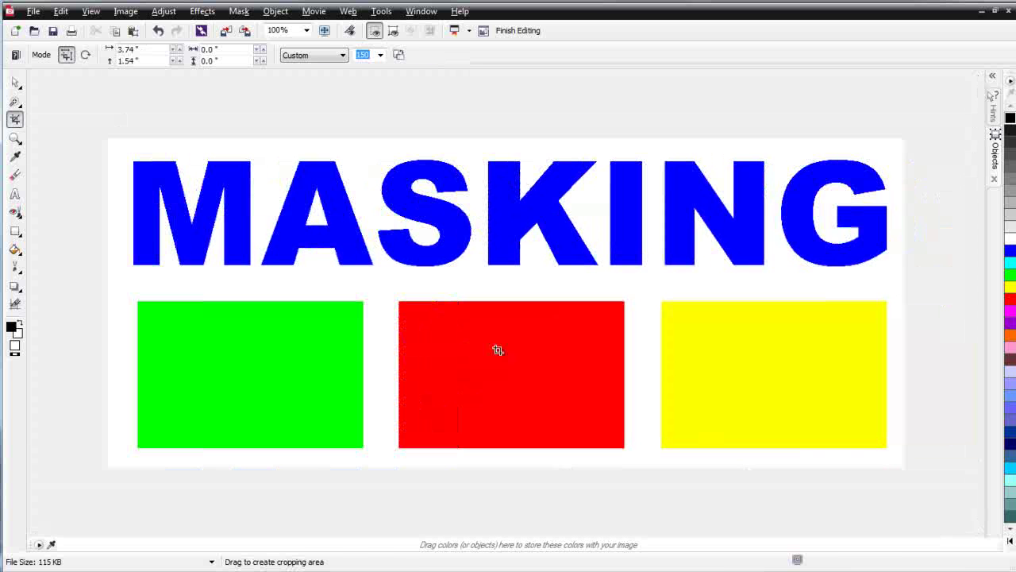
Mask the green rectangle with the Magic Wand and cut the selection into a new object.
left_click(15, 82)
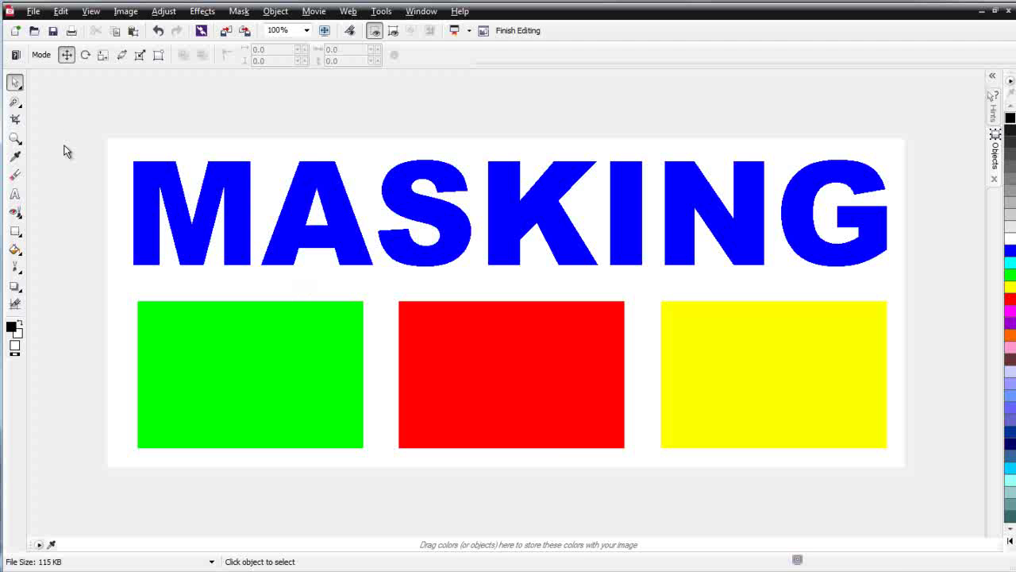
left_click(14, 101)
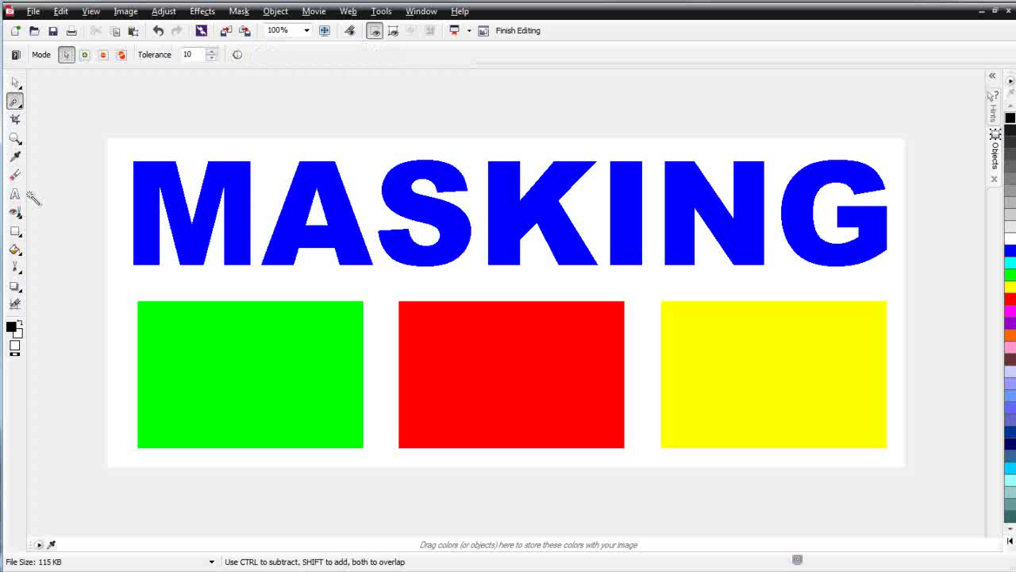
left_click(253, 360)
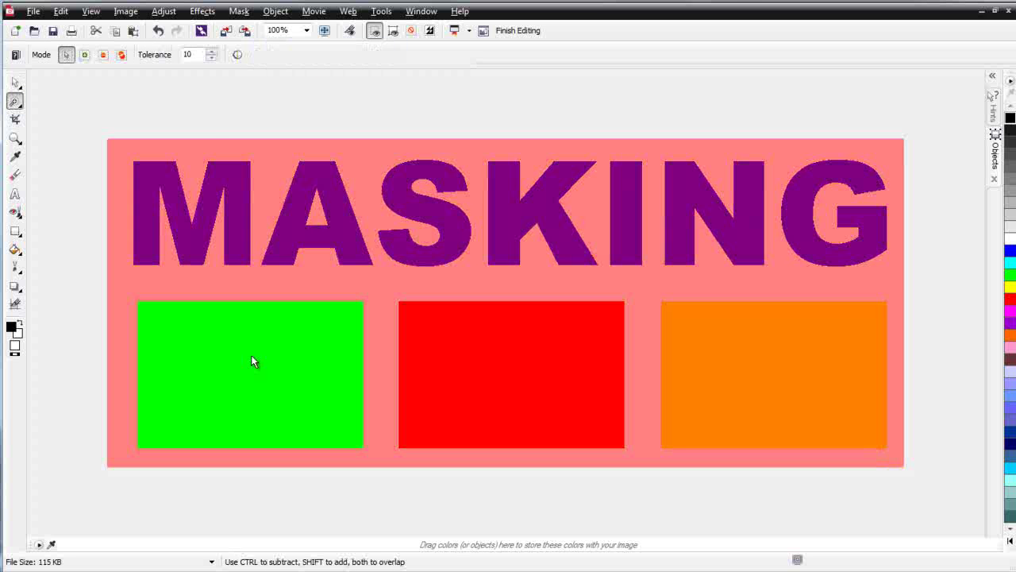
left_click(274, 15)
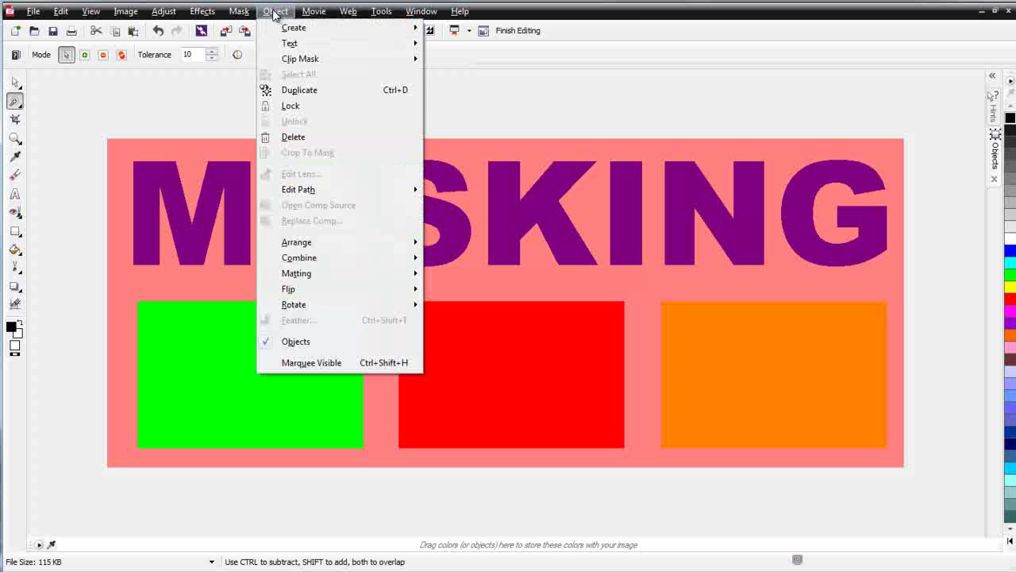
mouse_move(294, 28)
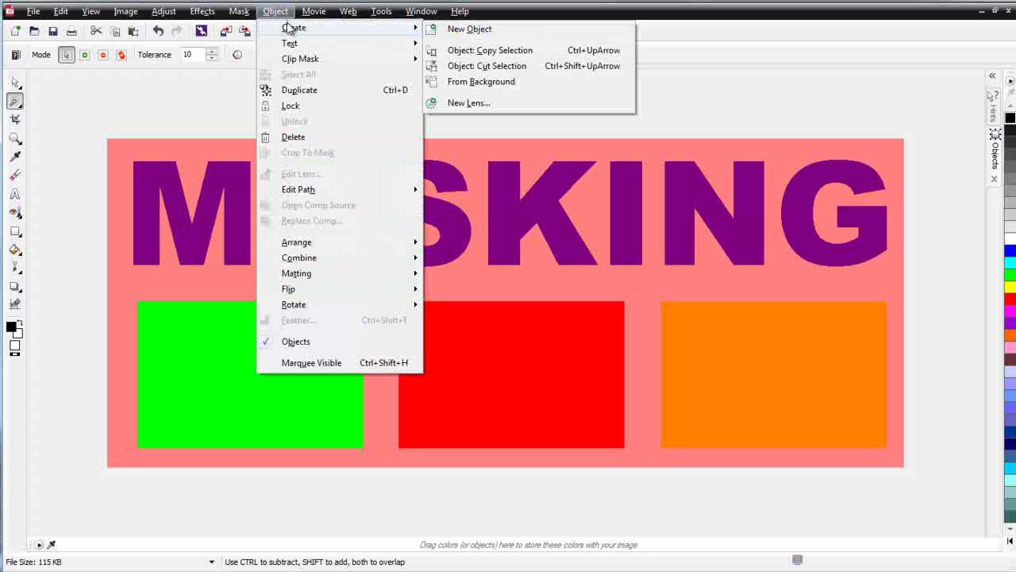
left_click(463, 68)
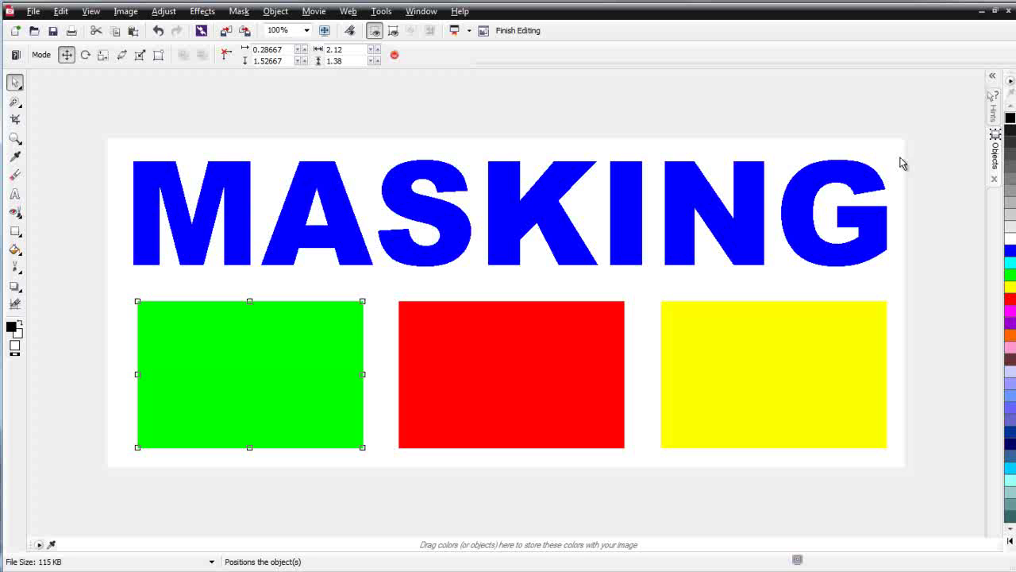
Show the object list and check the green object's separation by hiding and reshowing the Background and the object.
left_click(998, 155)
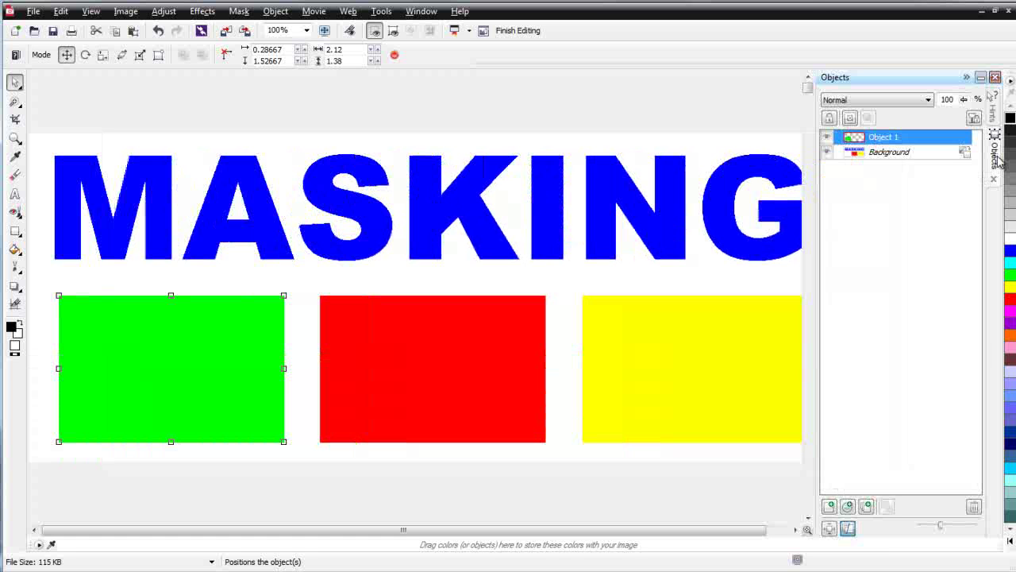
left_click(828, 153)
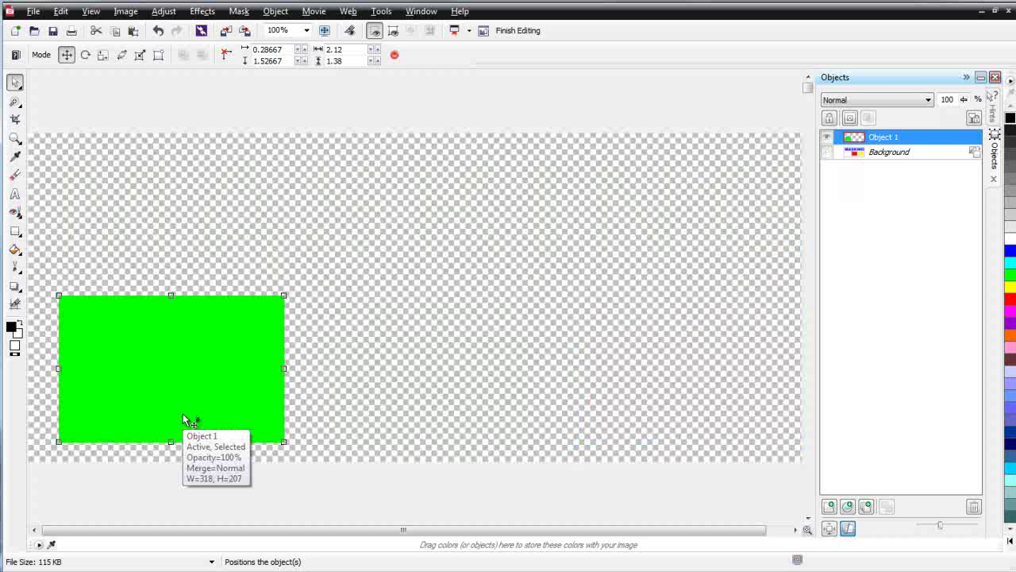
left_click(828, 138)
left_click(828, 152)
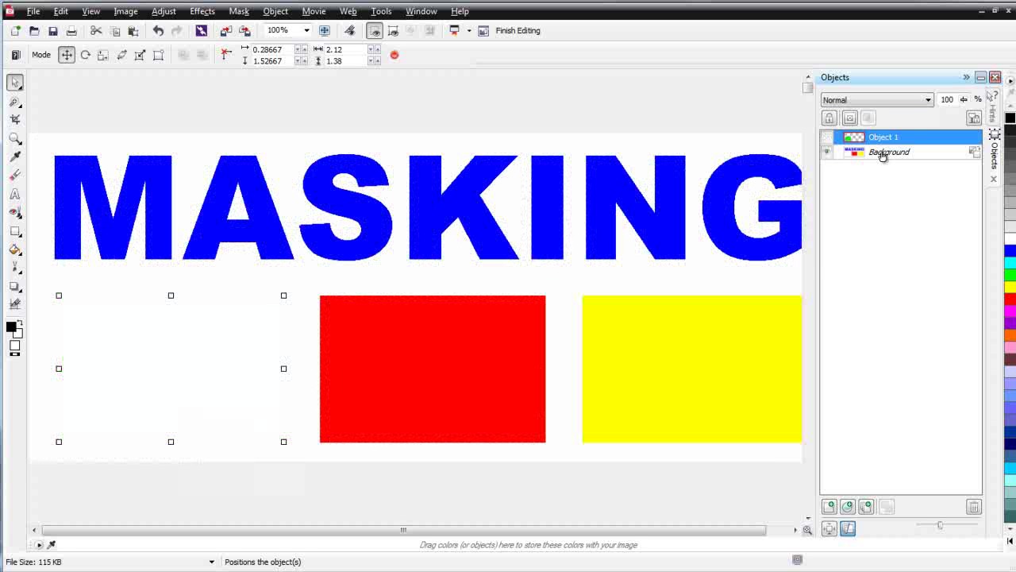
left_click(827, 139)
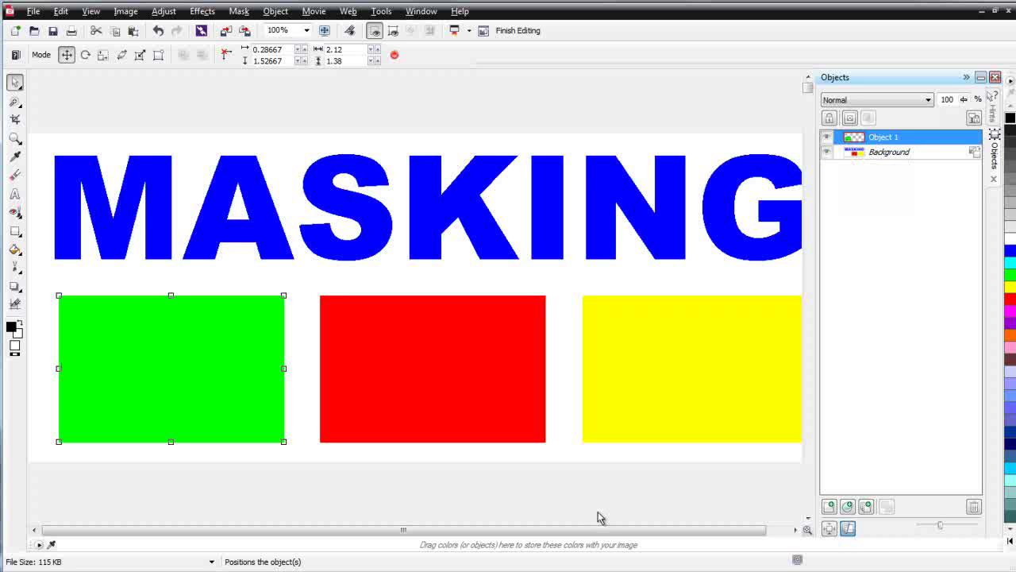
Mask the red rectangle on the Background with the Magic Wand and cut the selection into a new object.
left_click(16, 103)
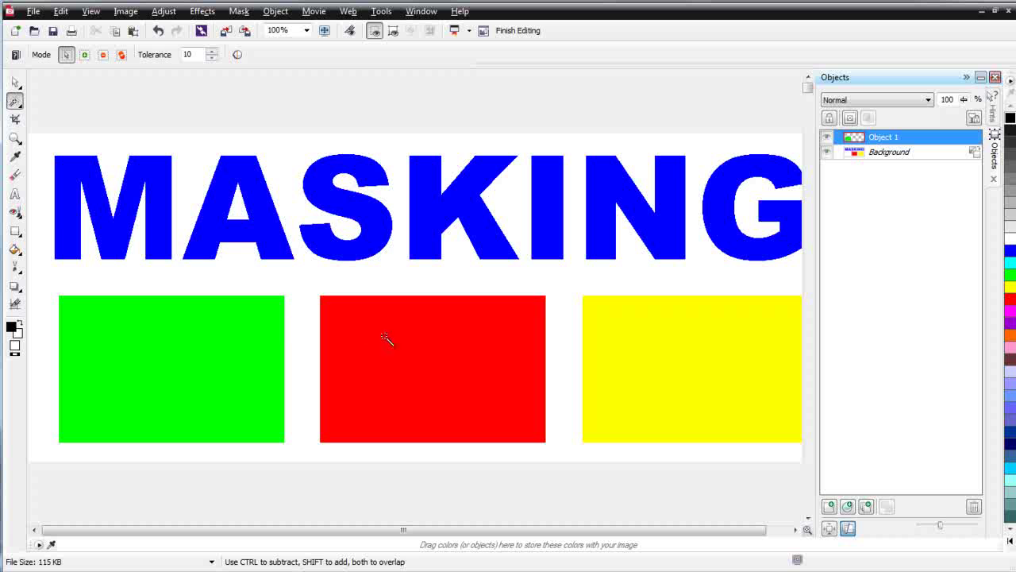
left_click(886, 153)
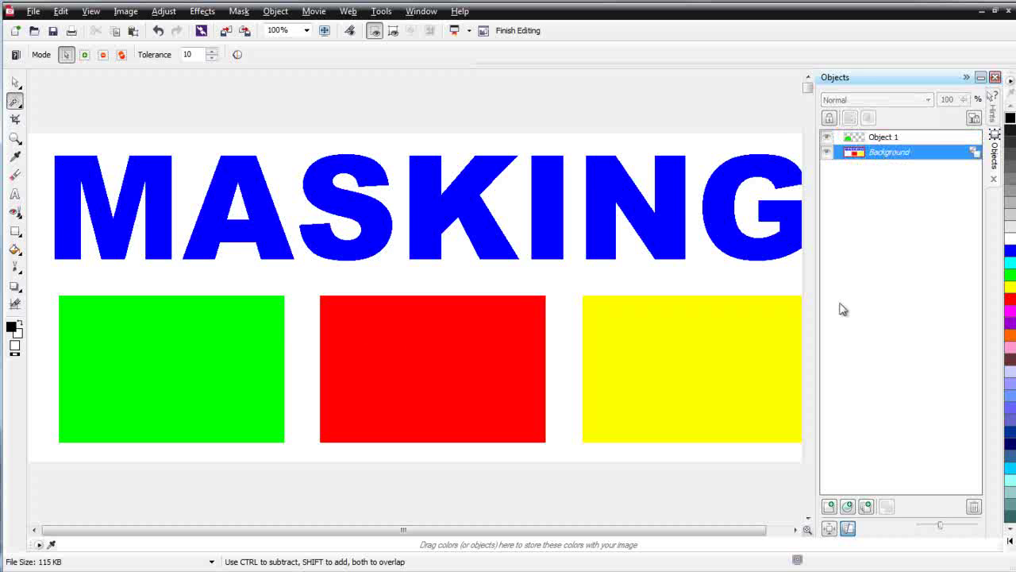
left_click(454, 375)
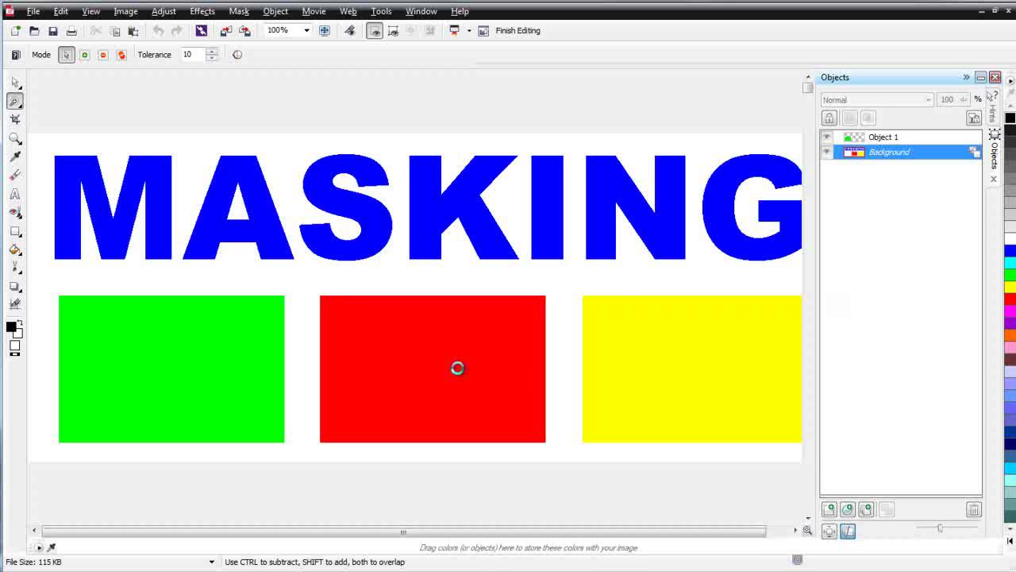
left_click(275, 11)
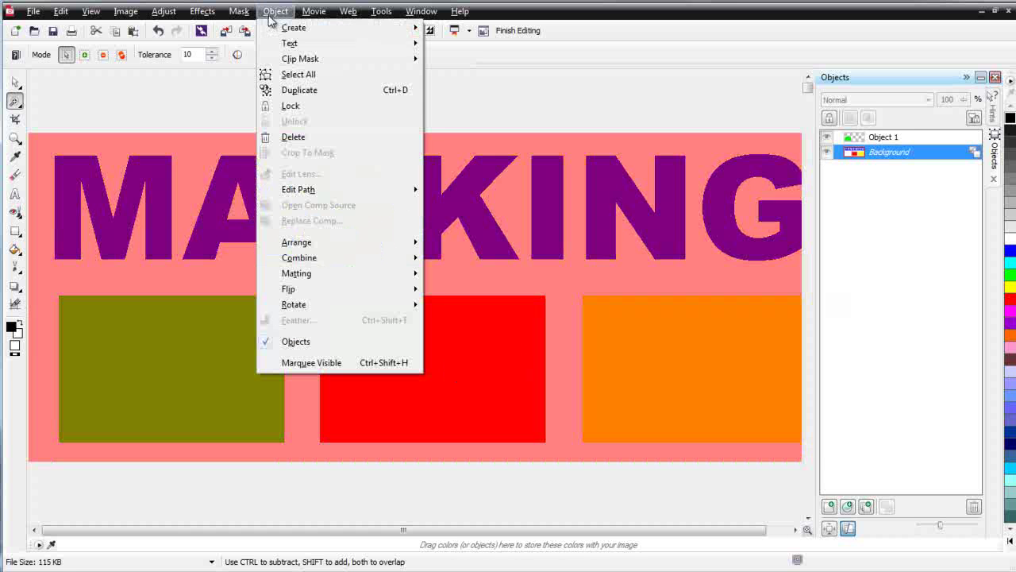
mouse_move(287, 30)
left_click(508, 66)
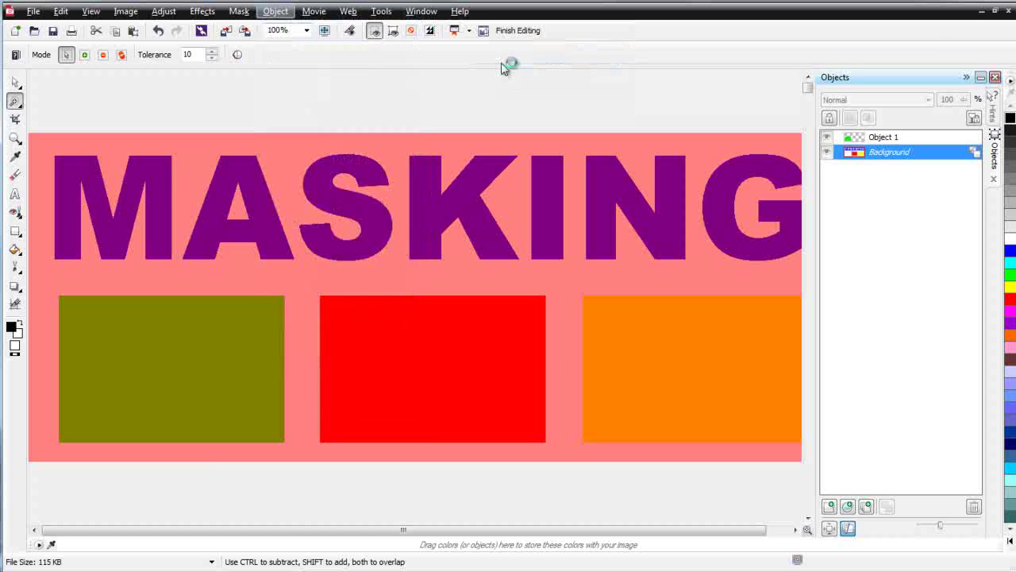
Check the red object by toggling its visibility and the Background's, and make the Background active.
left_click(827, 167)
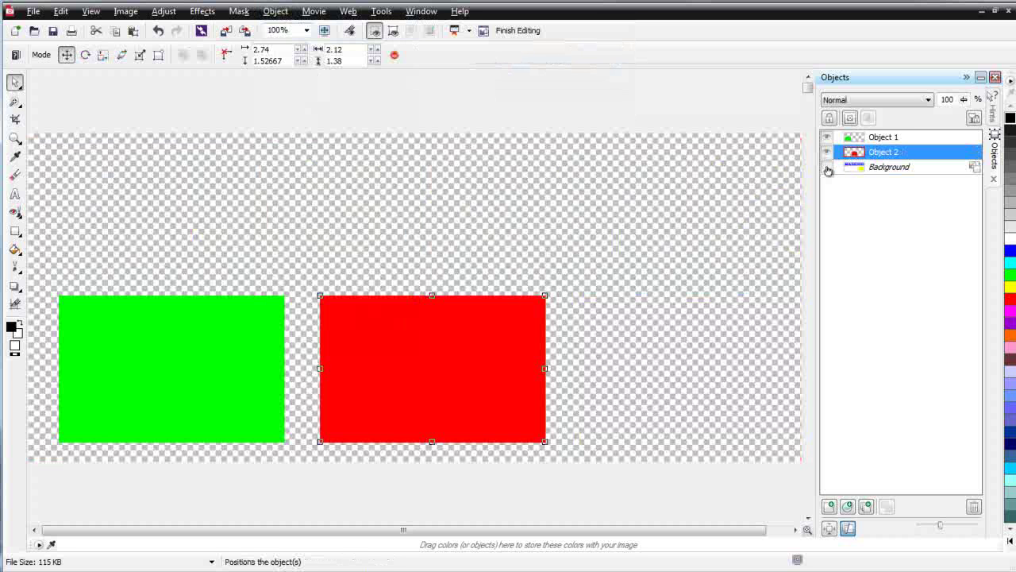
left_click(828, 152)
left_click(828, 153)
left_click(879, 169)
left_click(827, 167)
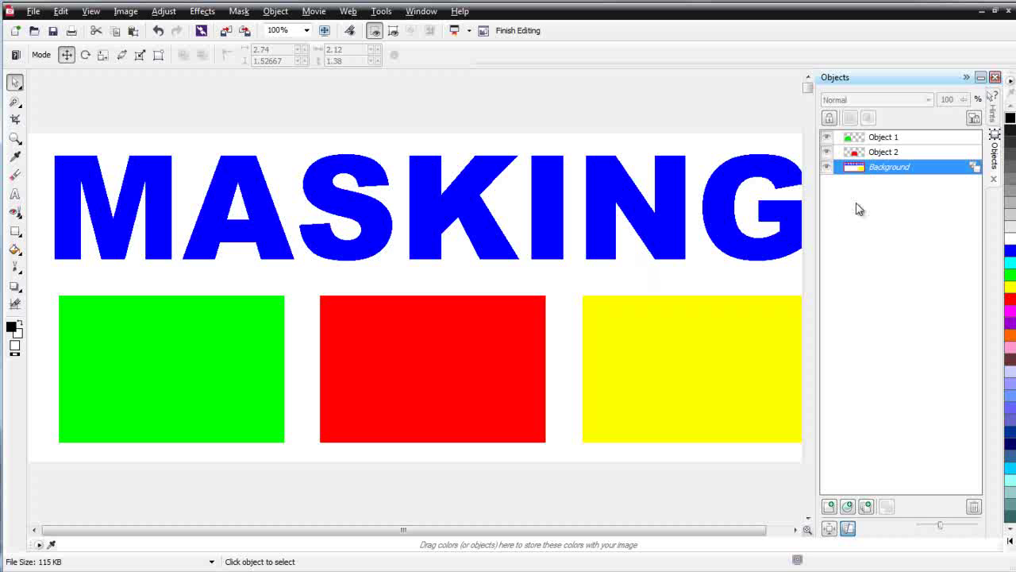
Mask the yellow rectangle on the Background with the Magic Wand and cut the selection into a new object.
left_click(15, 103)
left_click(640, 363)
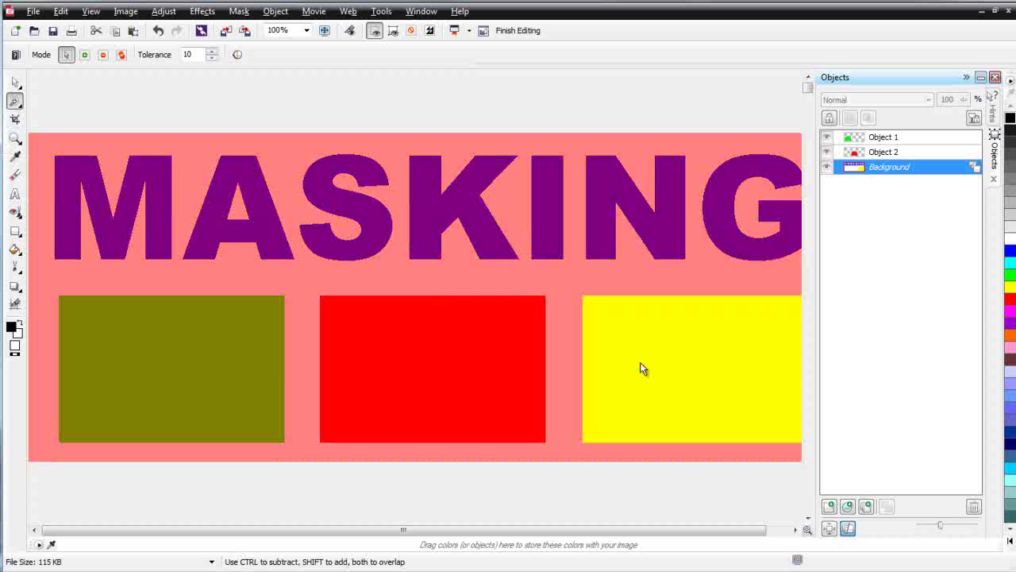
left_click(268, 12)
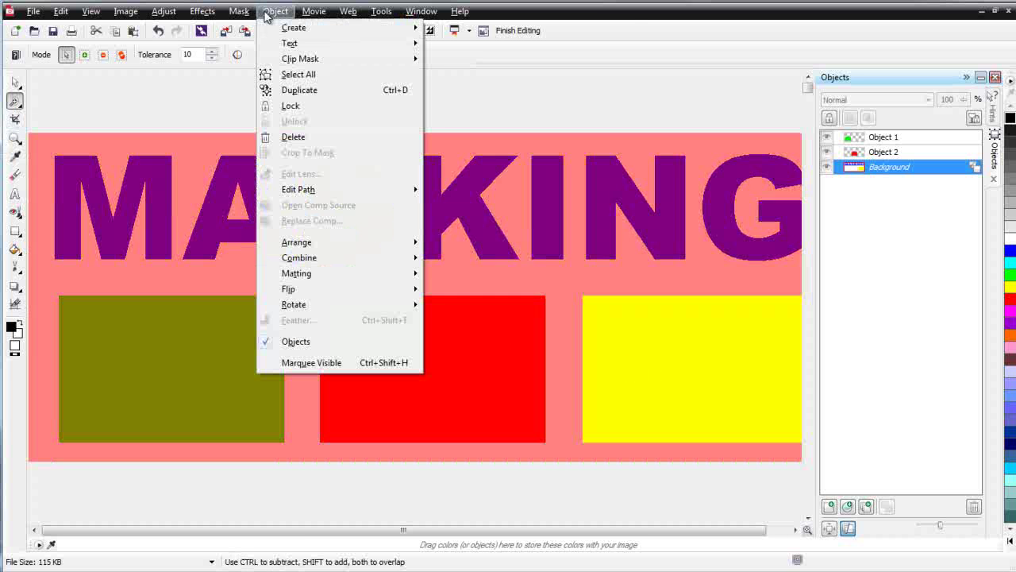
mouse_move(287, 28)
left_click(487, 68)
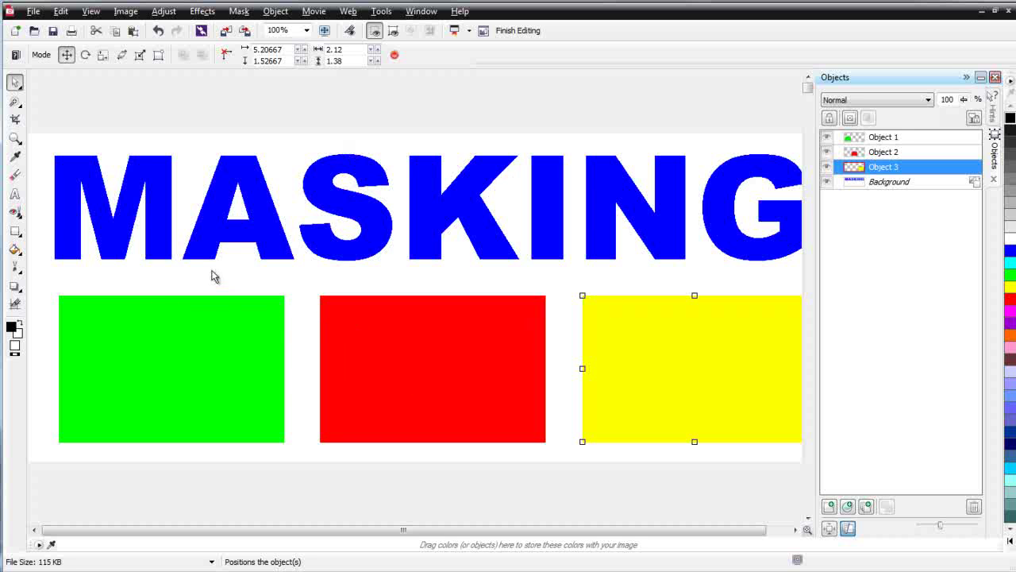
Save the edited bitmap, return to CorelDRAW, ungroup the resulting group completely and clear the selection.
left_click(53, 32)
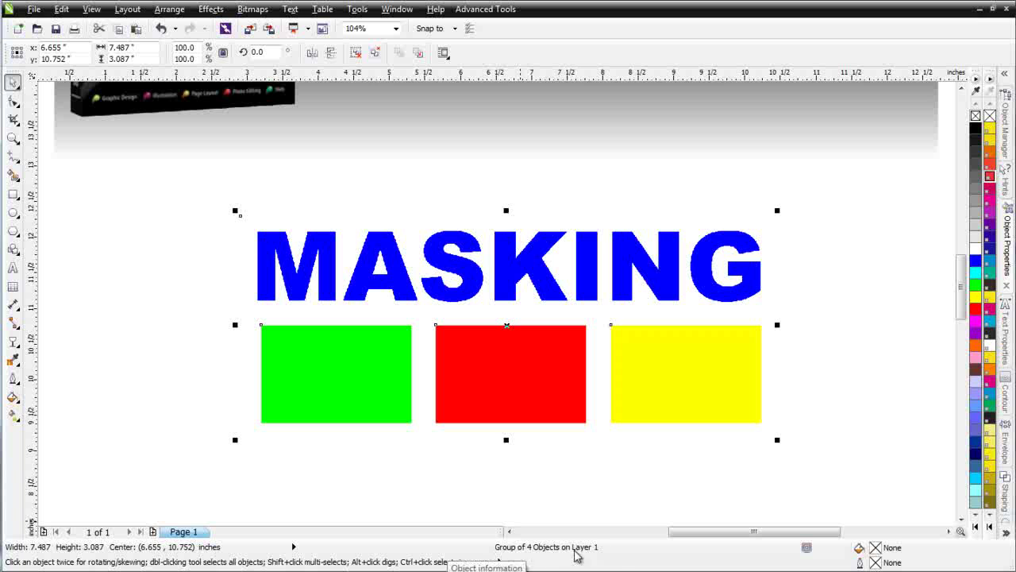
left_click(375, 52)
left_click(174, 338)
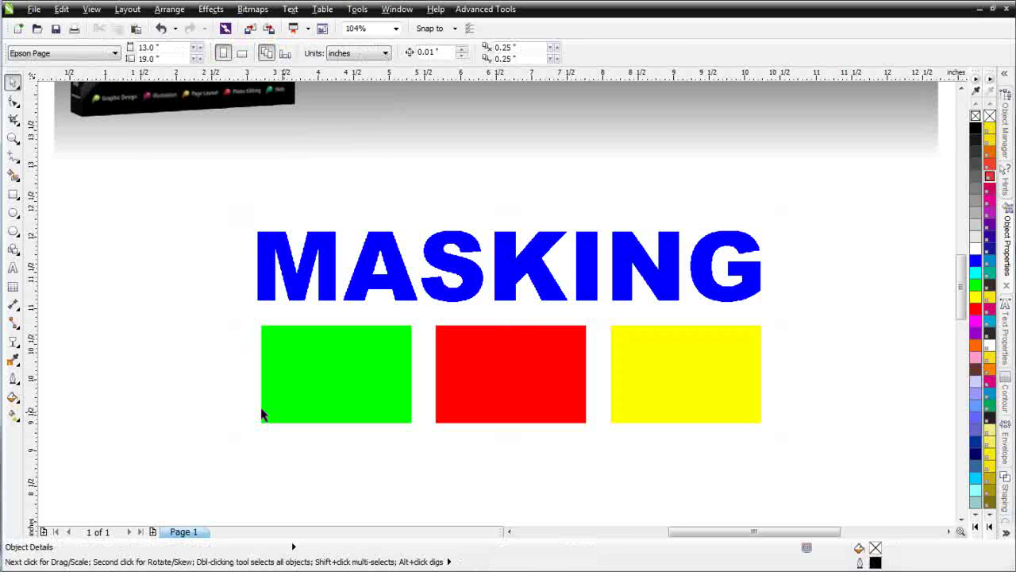
Convert the green rectangle to a 1-bit bitmap using Line Art with threshold 194, and recolor its black pixels green.
left_click(338, 399)
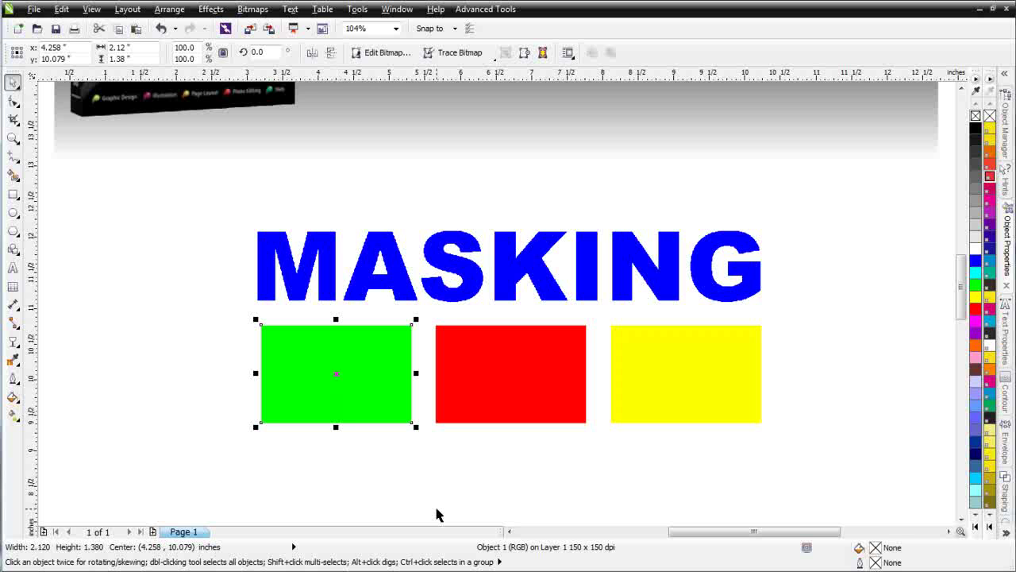
left_click(240, 11)
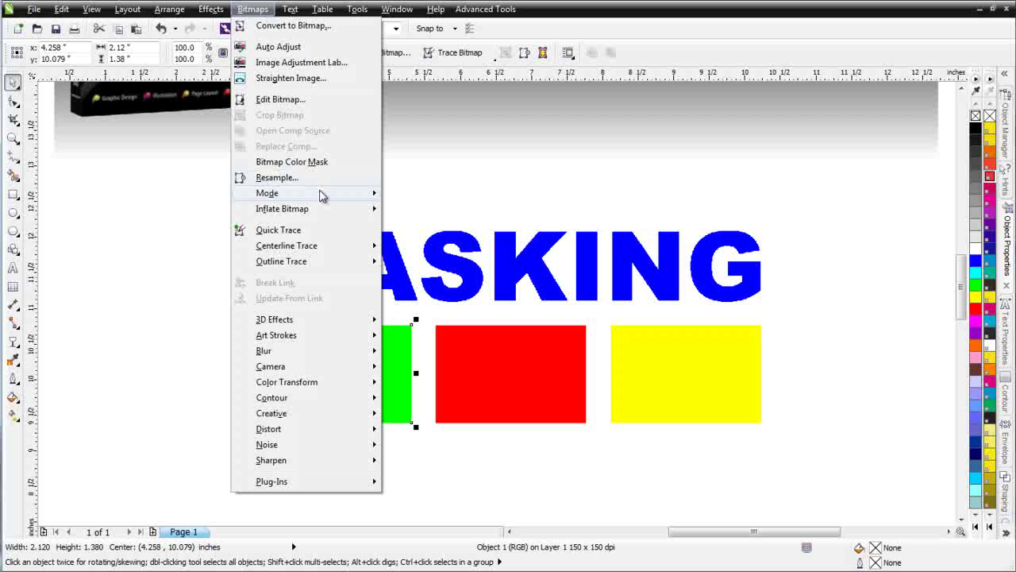
mouse_move(322, 197)
left_click(470, 197)
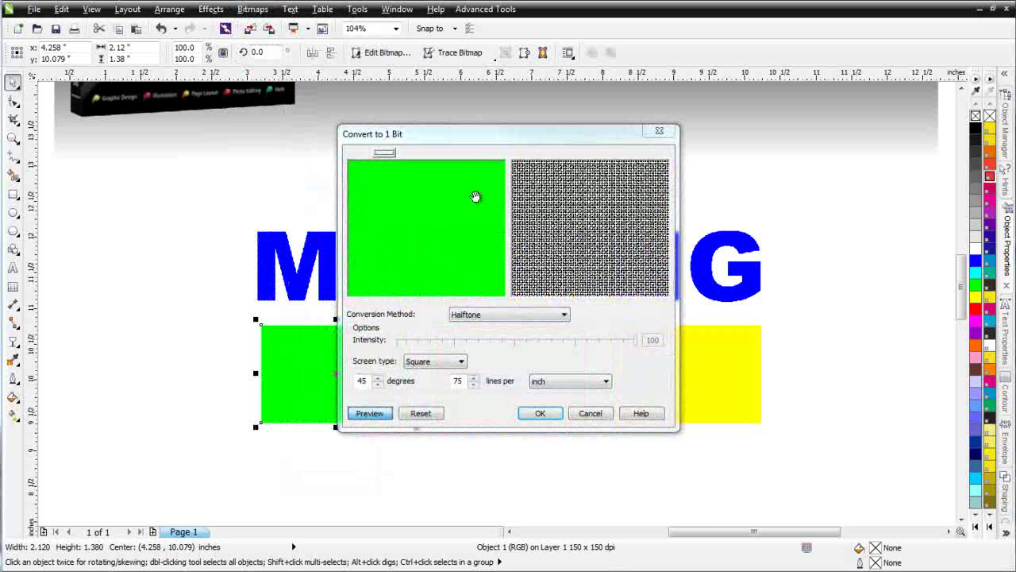
left_click(564, 315)
left_click(556, 322)
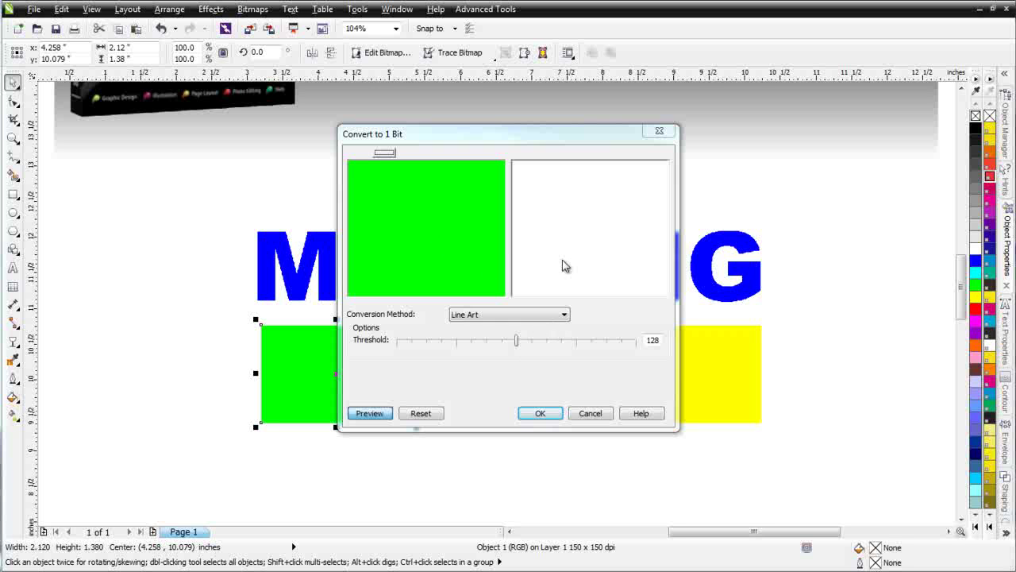
left_click_drag(517, 342, 579, 342)
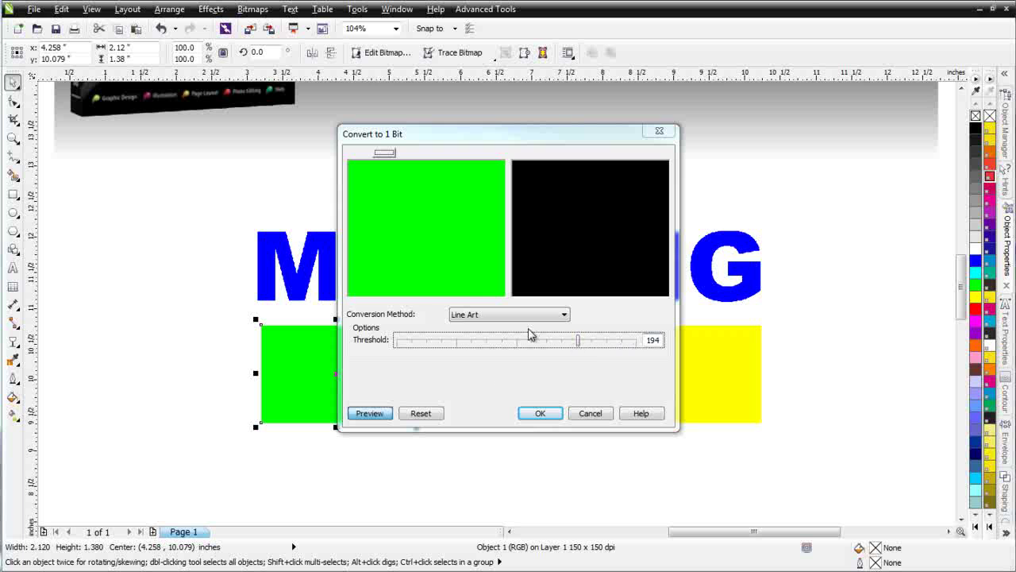
left_click(540, 414)
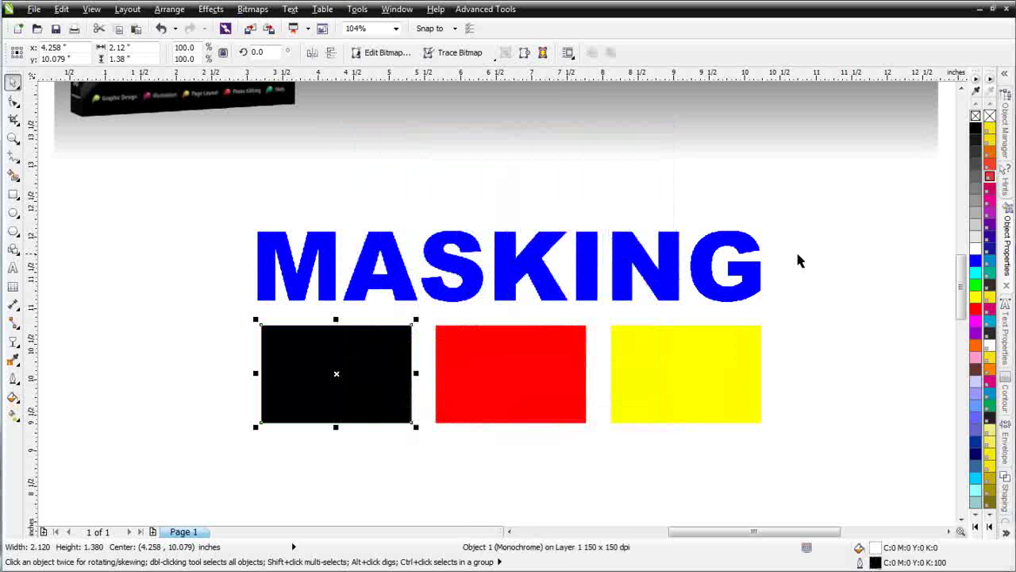
left_click(978, 285)
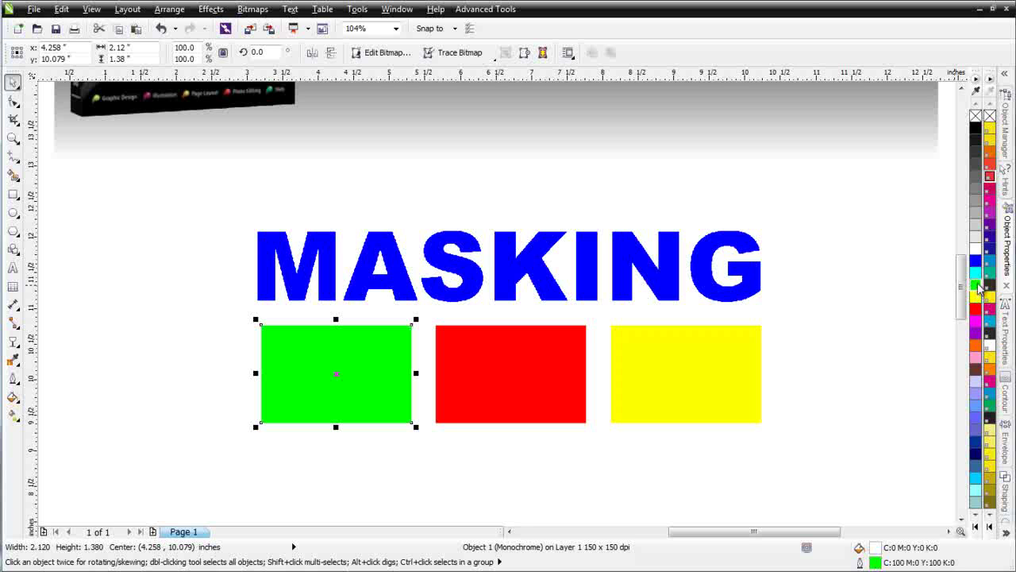
Convert the red rectangle to a 1-bit black and white bitmap using Line Art, and recolor its black pixels red.
left_click(482, 382)
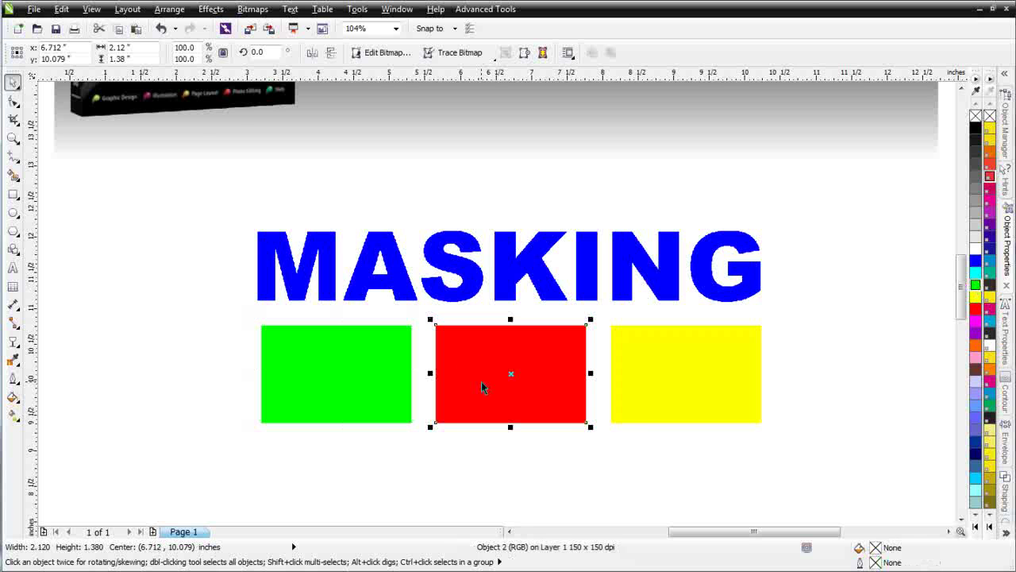
left_click(253, 8)
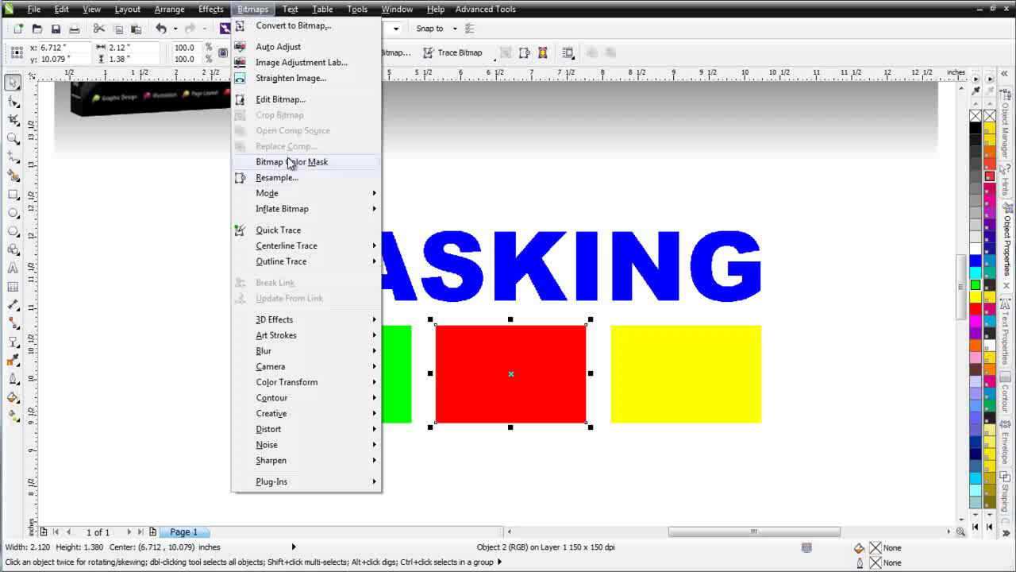
mouse_move(296, 198)
left_click(424, 193)
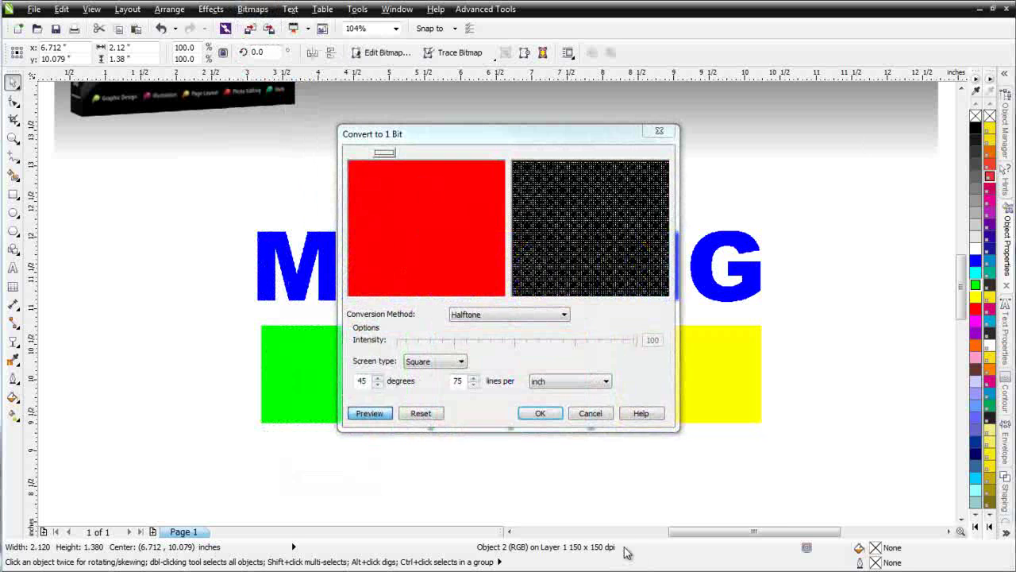
left_click(564, 315)
left_click(555, 326)
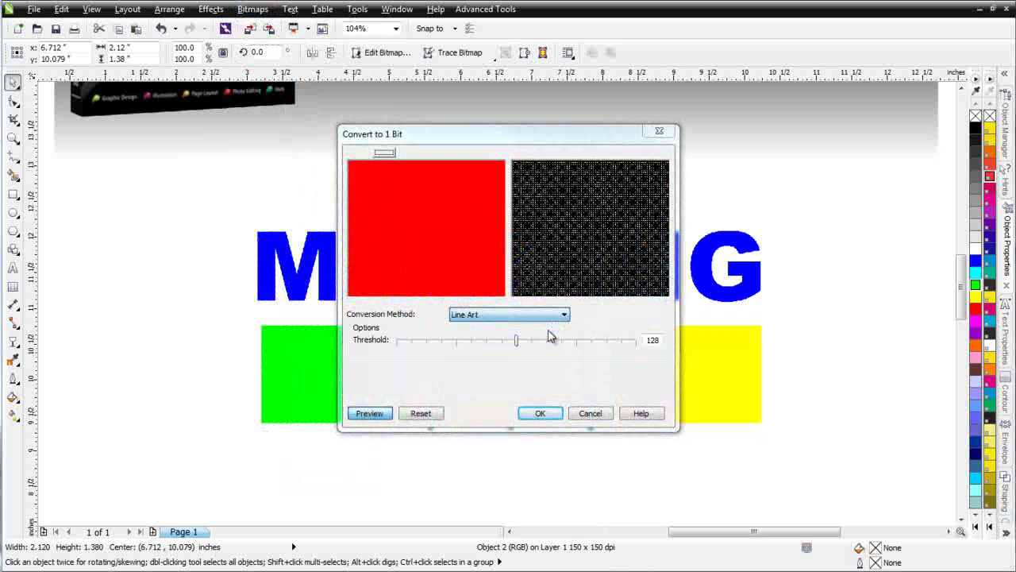
left_click(538, 414)
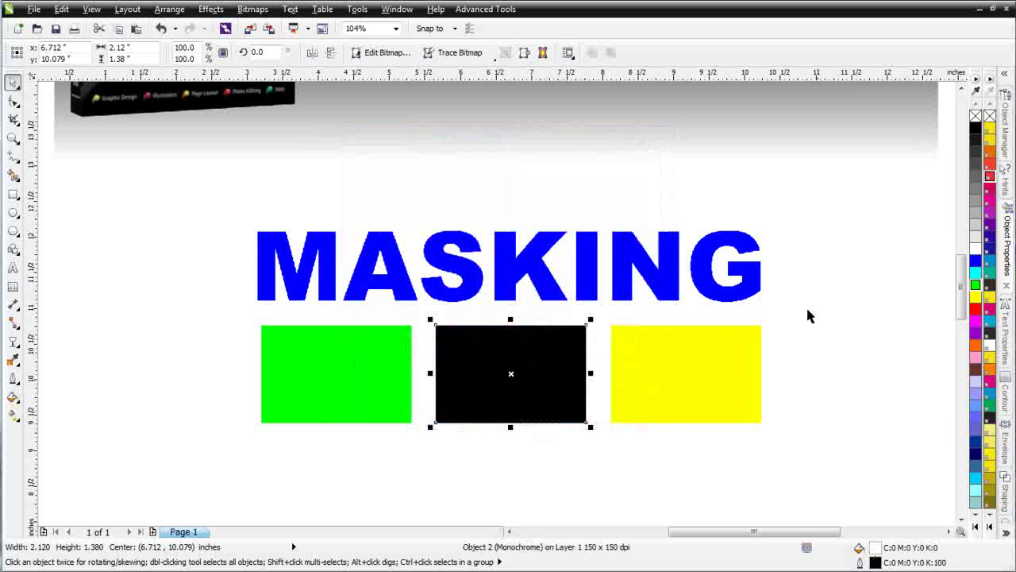
left_click(976, 309)
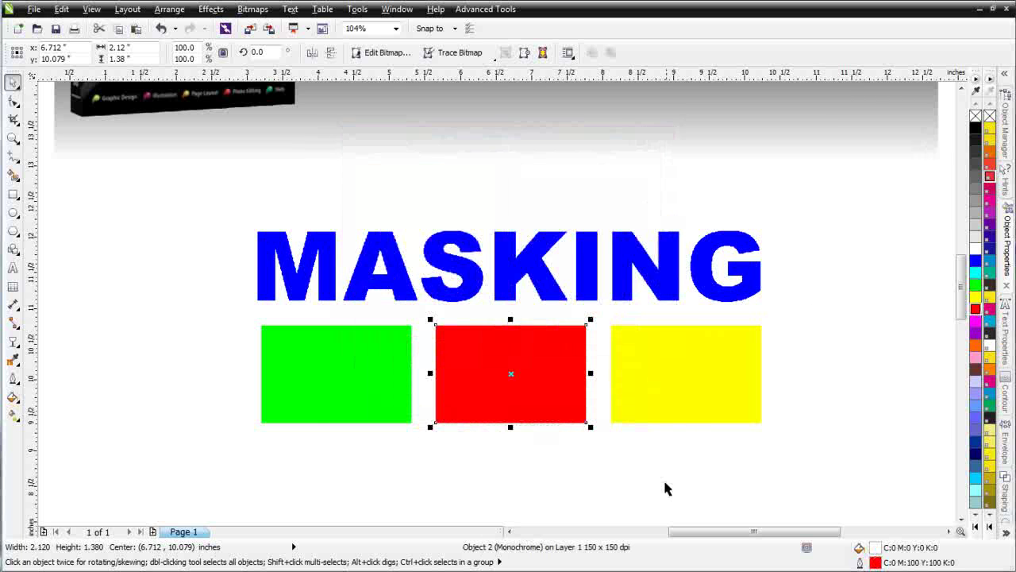
Convert the yellow rectangle to a 1-bit bitmap using Line Art with threshold 236, and recolor its black pixels yellow.
left_click(666, 411)
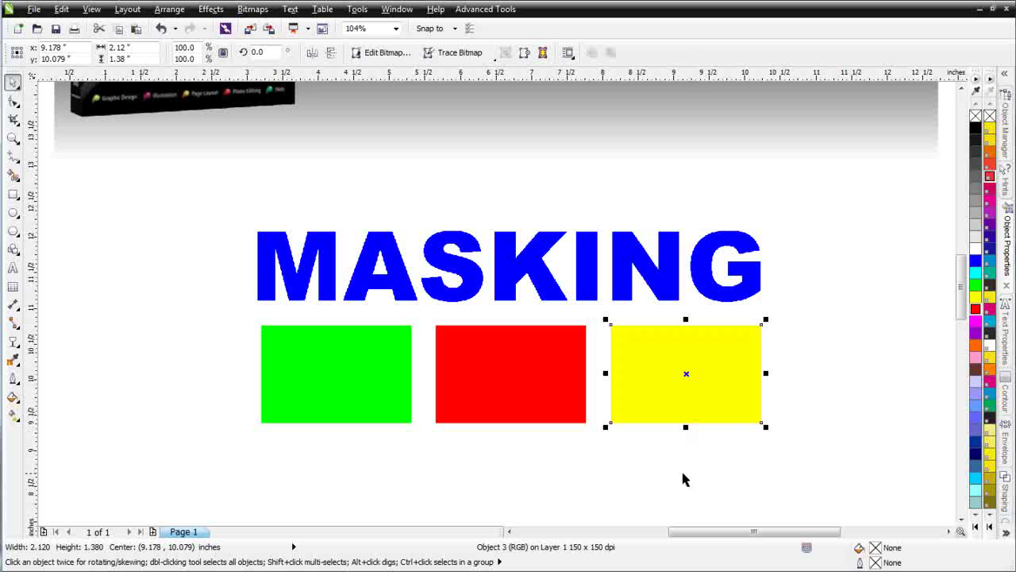
left_click(251, 9)
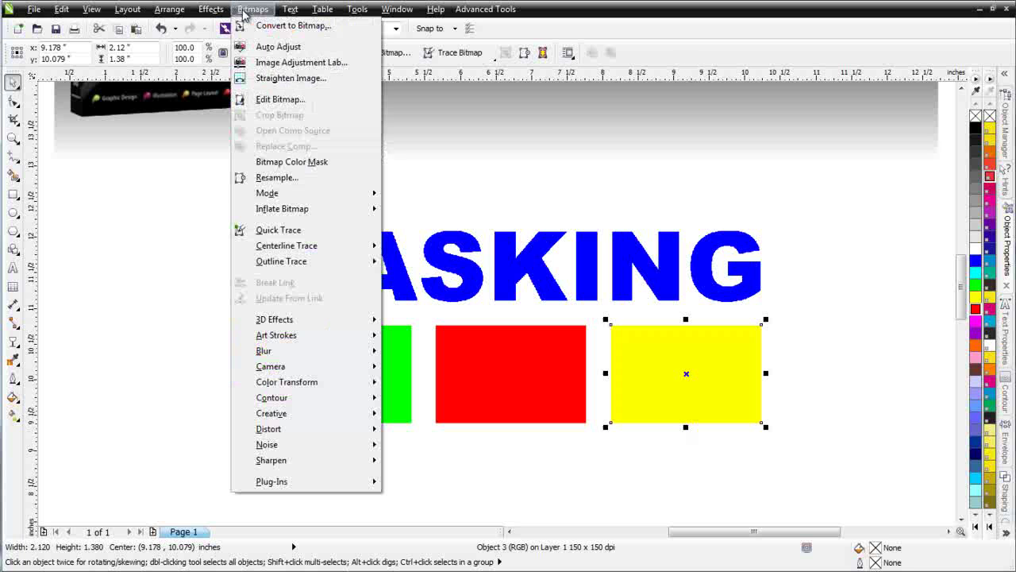
mouse_move(330, 193)
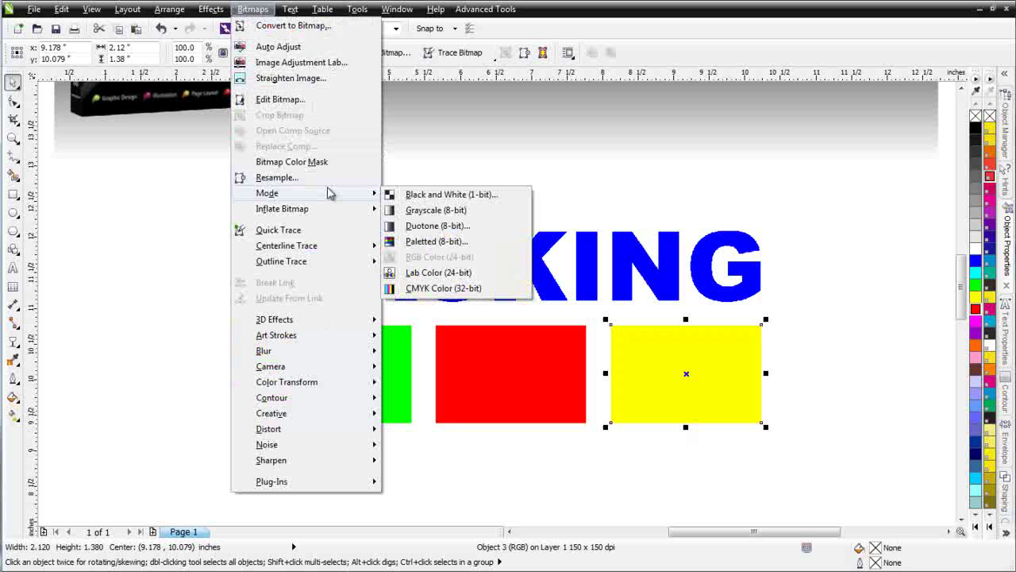
left_click(442, 191)
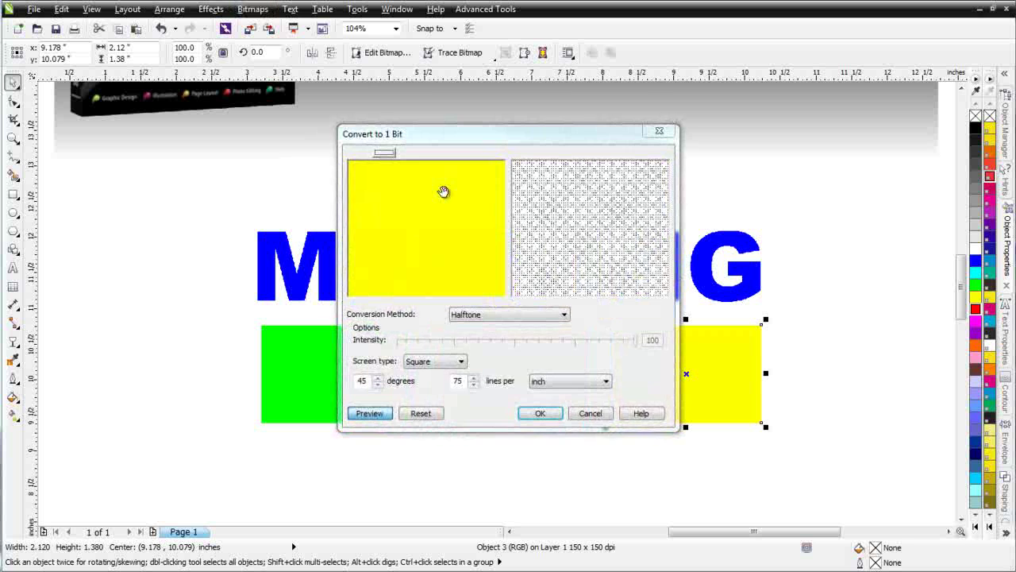
left_click(564, 316)
left_click(561, 328)
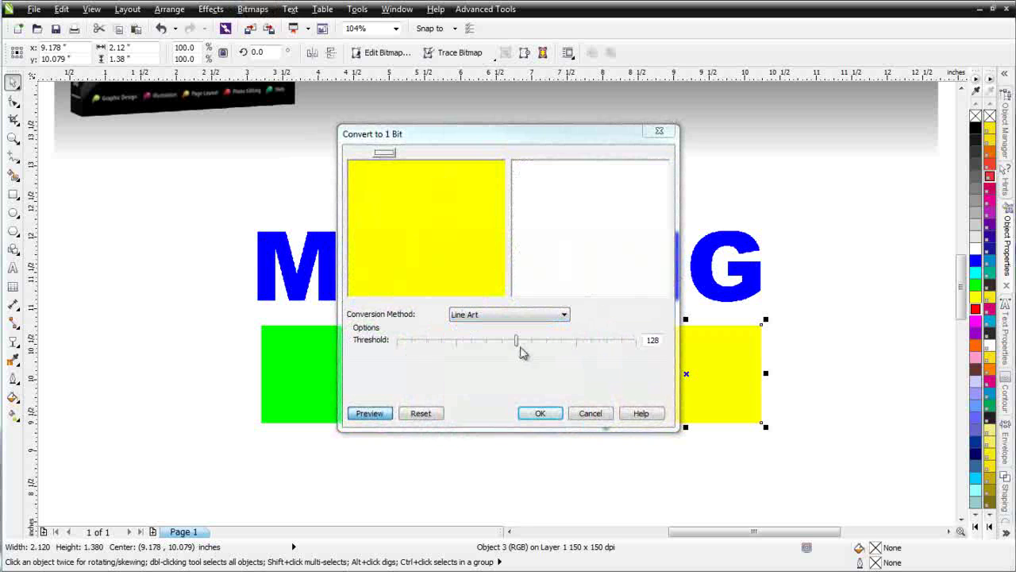
left_click_drag(516, 349, 618, 349)
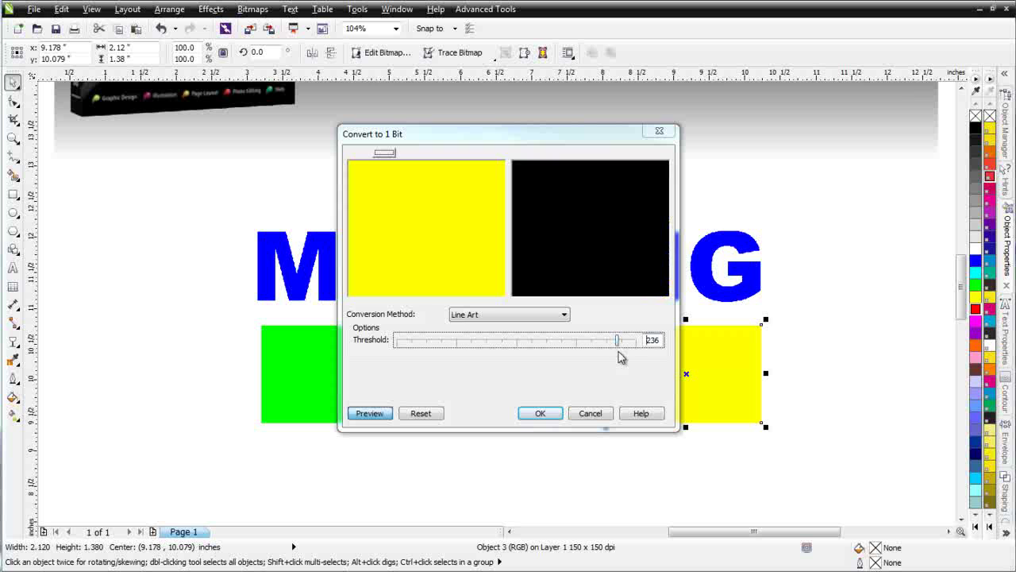
left_click(550, 415)
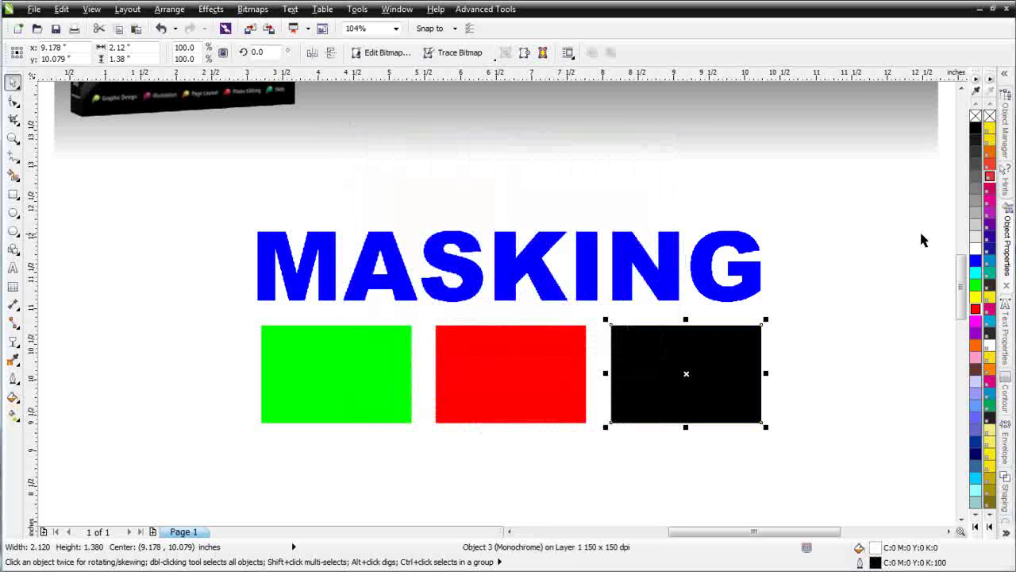
right_click(975, 296)
Convert the MASKING lettering bitmap to 1-bit black and white, and recolor its black pixels blue.
left_click(480, 278)
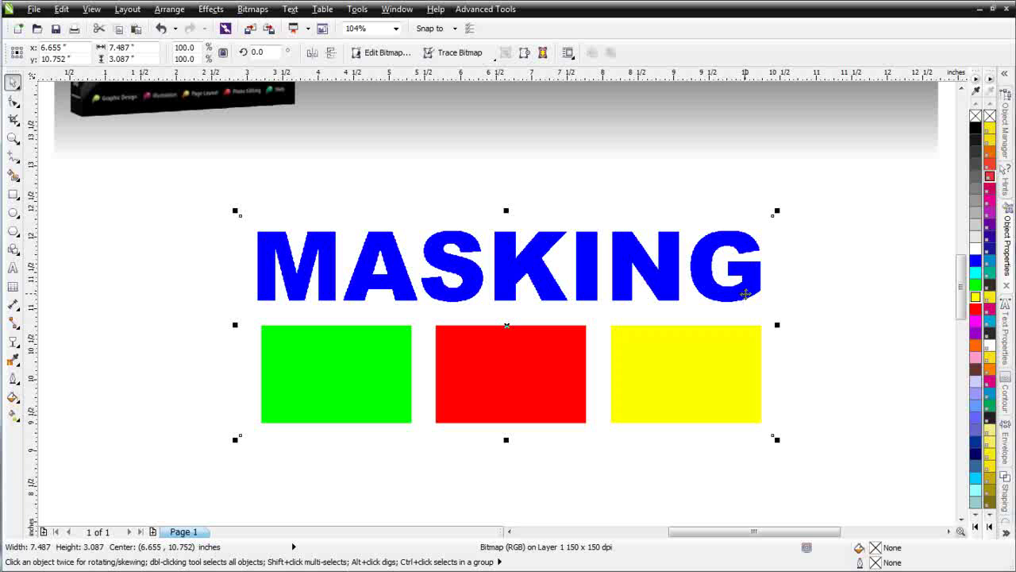
left_click(250, 10)
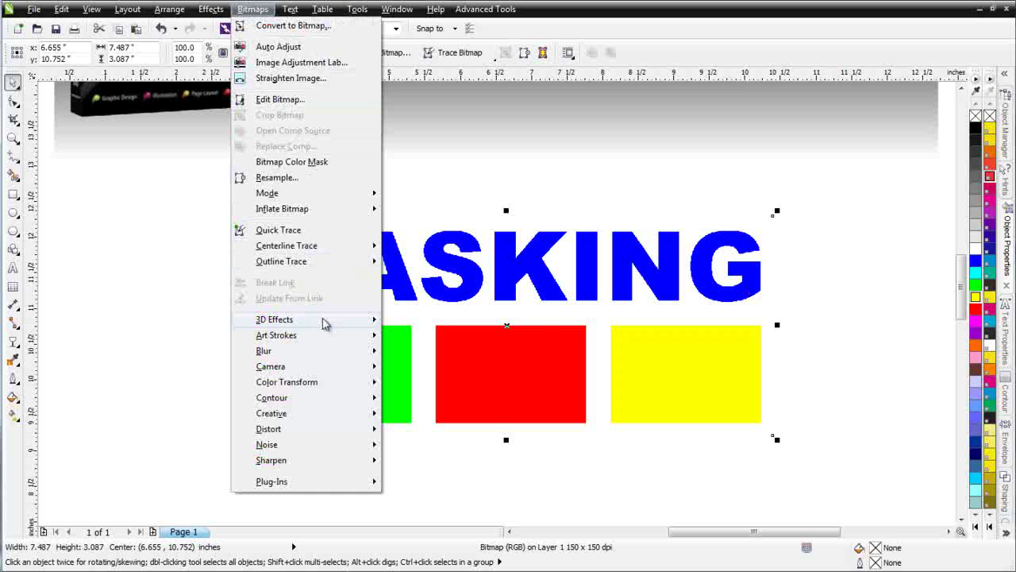
mouse_move(329, 197)
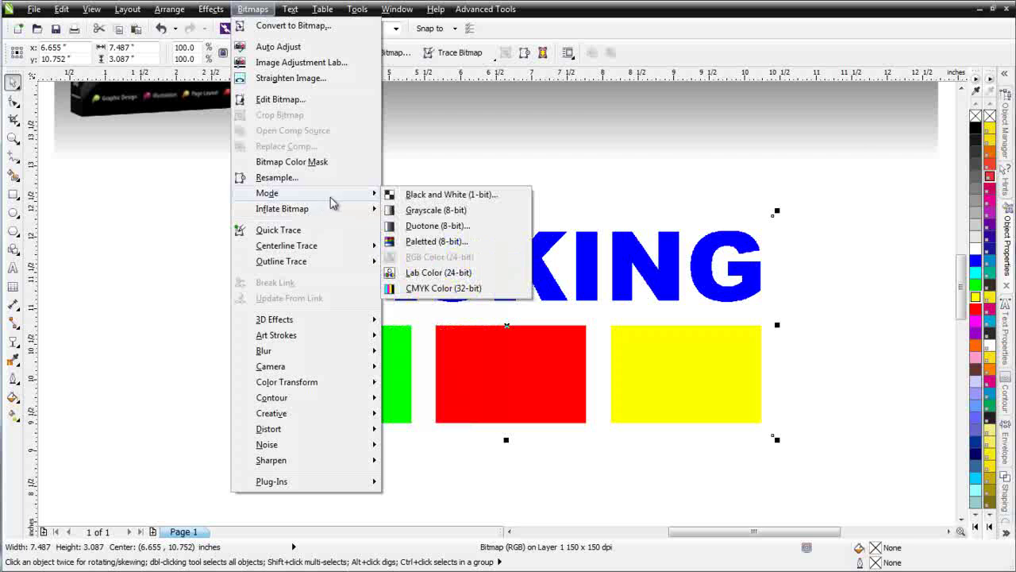
left_click(420, 195)
left_click(540, 413)
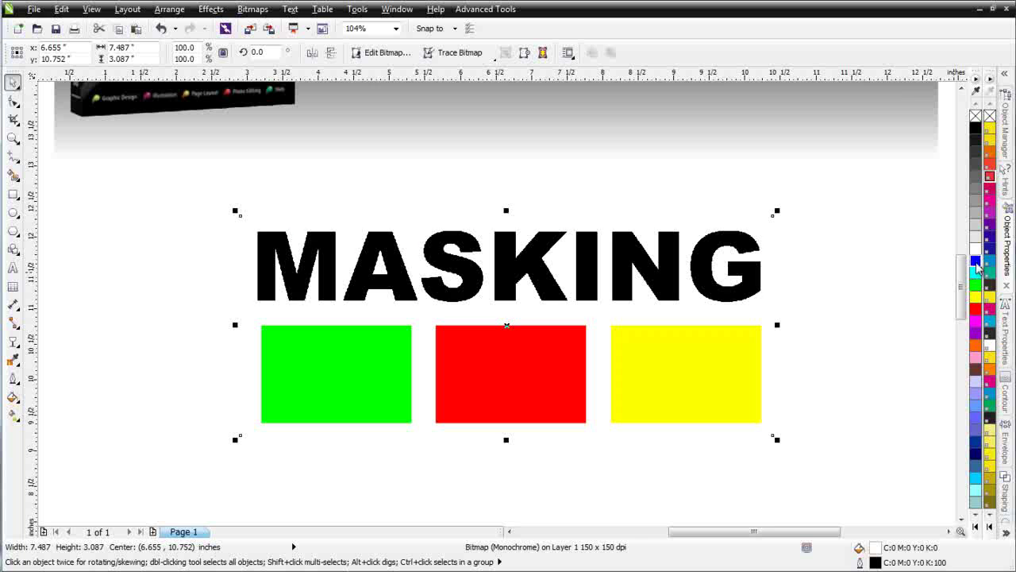
left_click(976, 260)
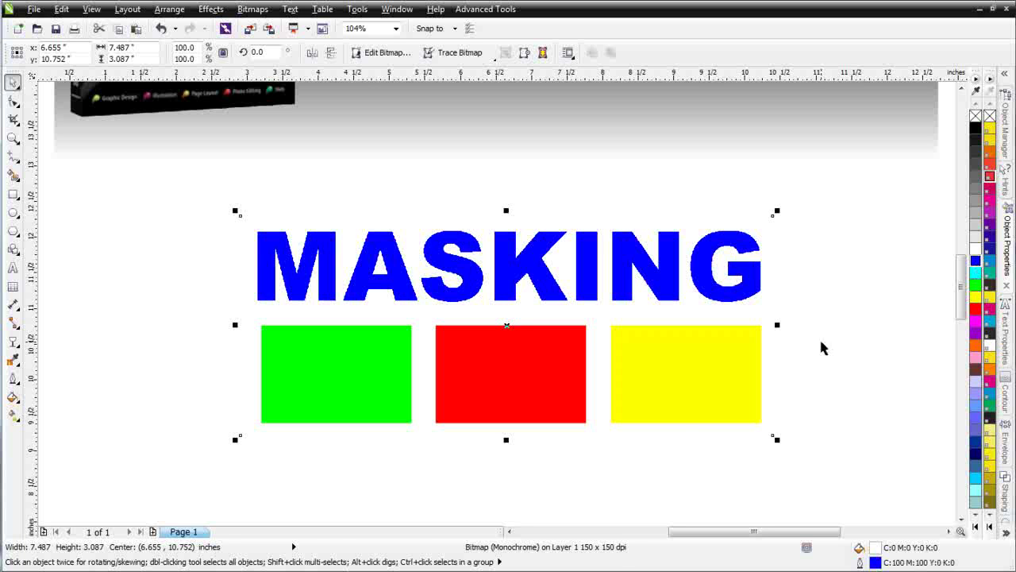
Select the yellow, red and green rectangles and the MASKING bitmap in turn to check their color modes and separation.
left_click(821, 334)
left_click(623, 399)
left_click(488, 383)
left_click(382, 374)
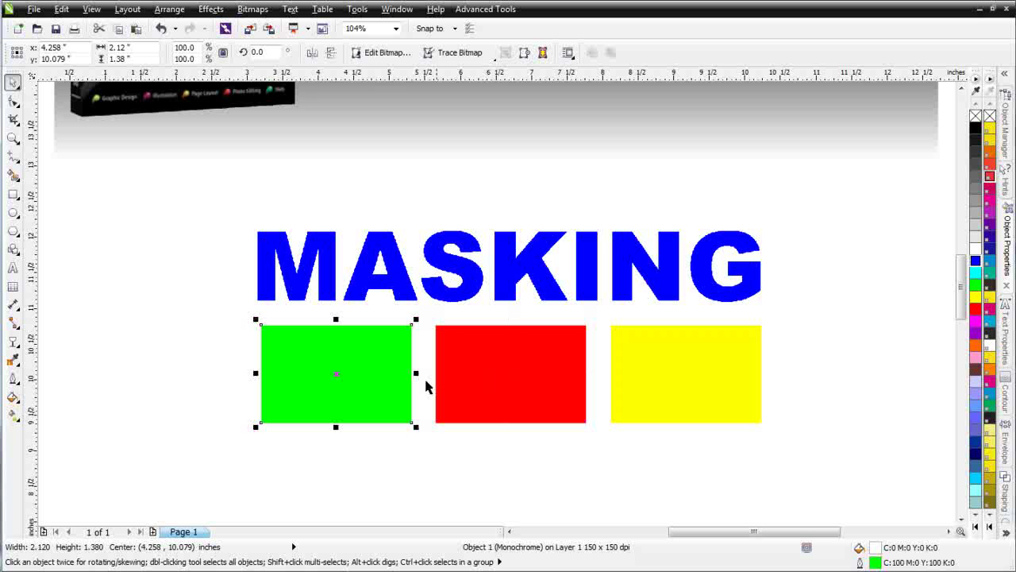
left_click(457, 300)
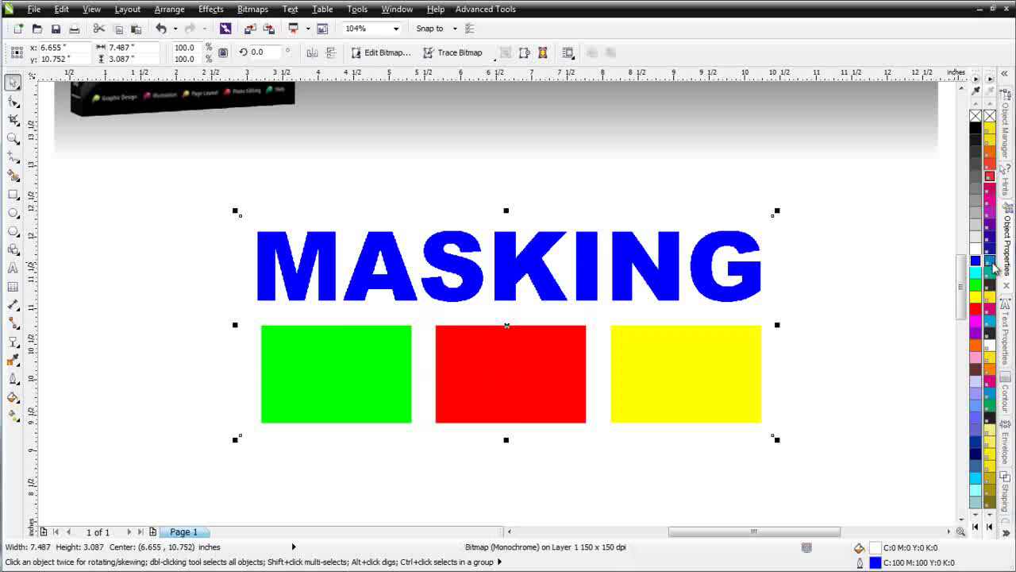